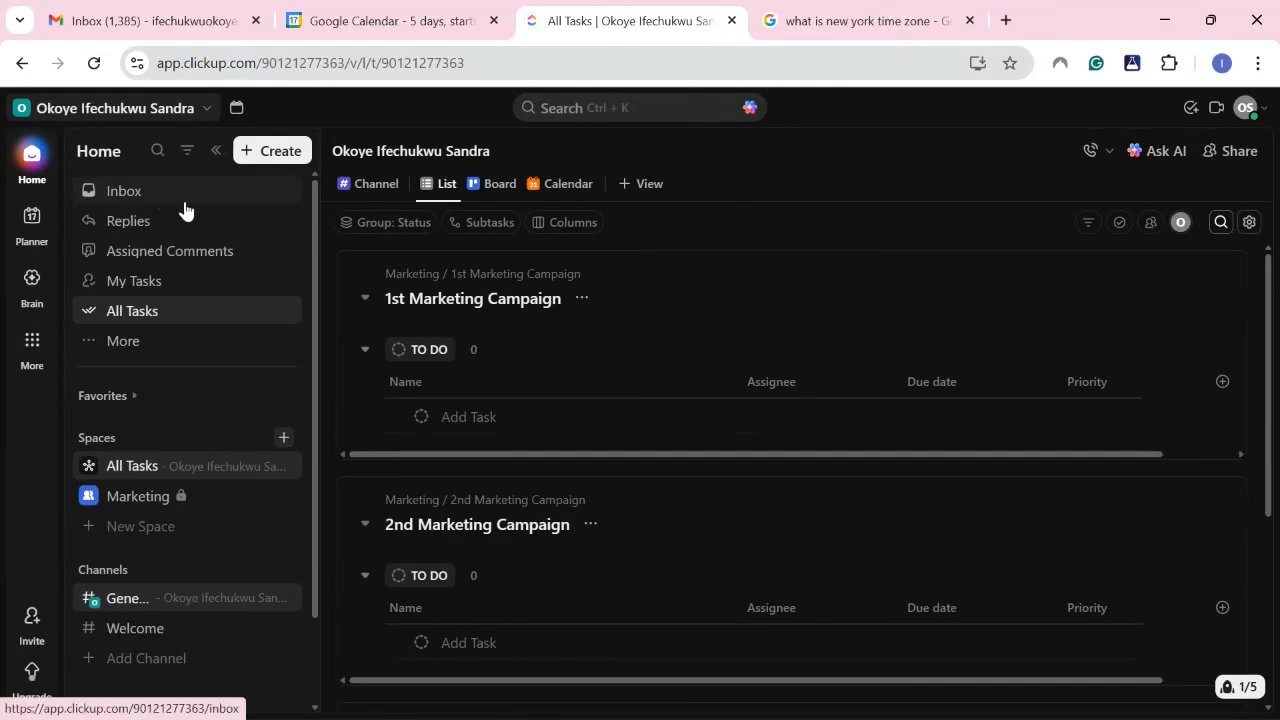
# Step: Rename the workspace to "Virtual" in the workspace settings
pyautogui.click(150, 198)
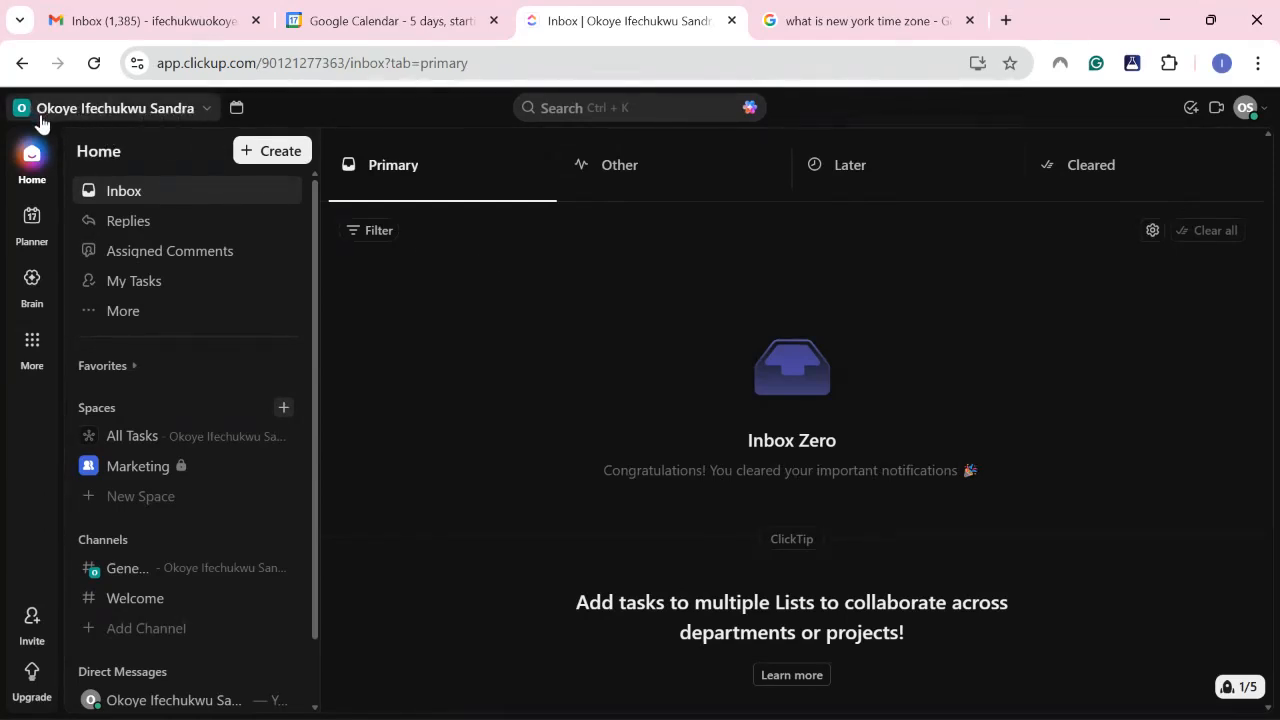
pyautogui.click(138, 110)
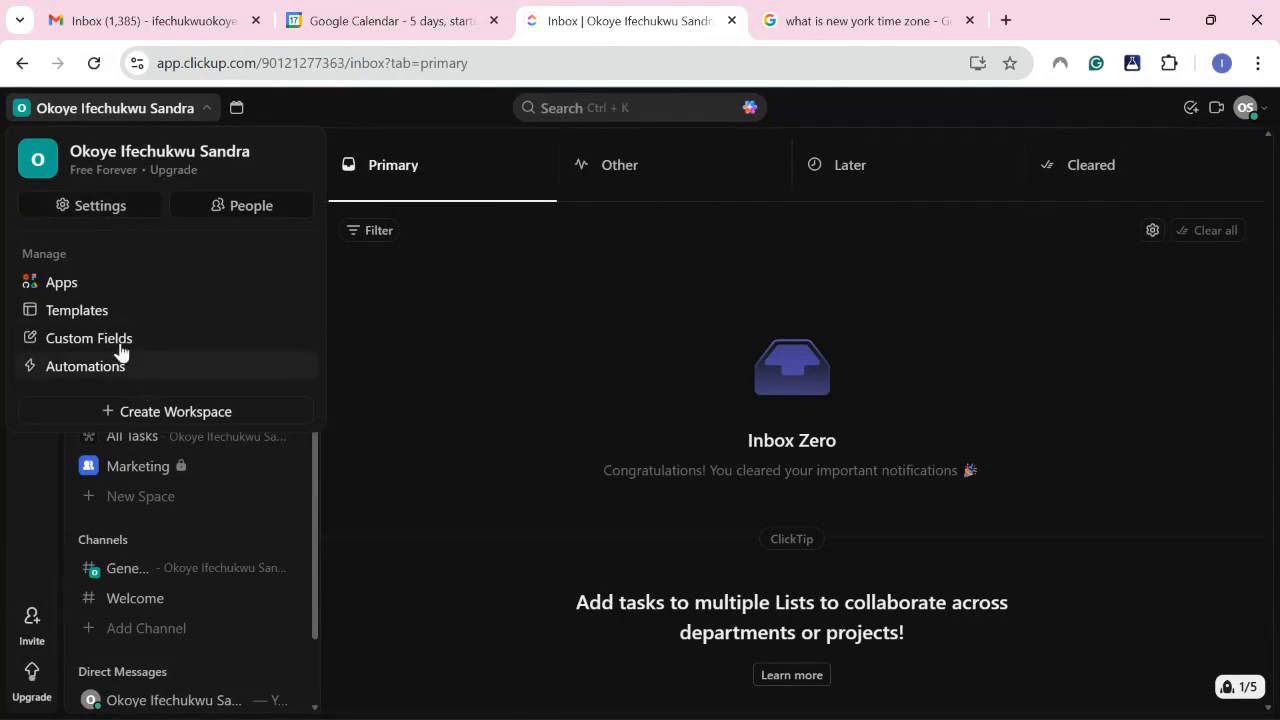
pyautogui.click(95, 206)
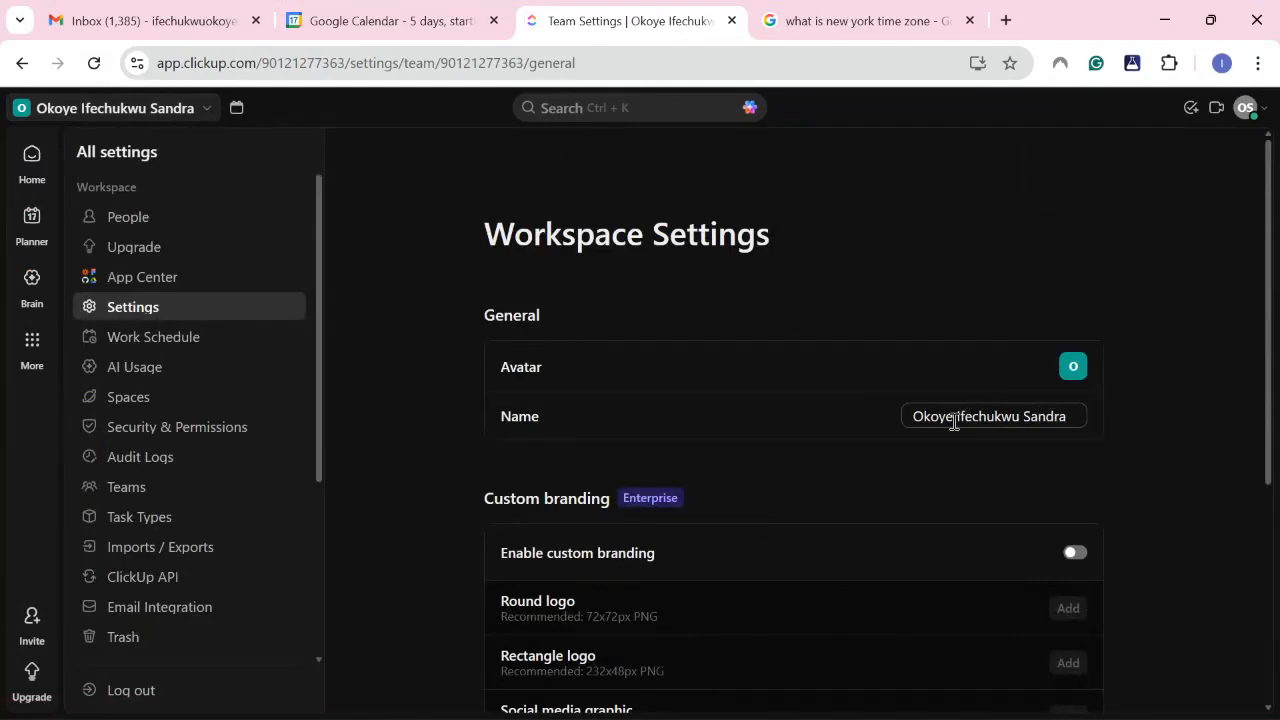
pyautogui.tripleClick(972, 418)
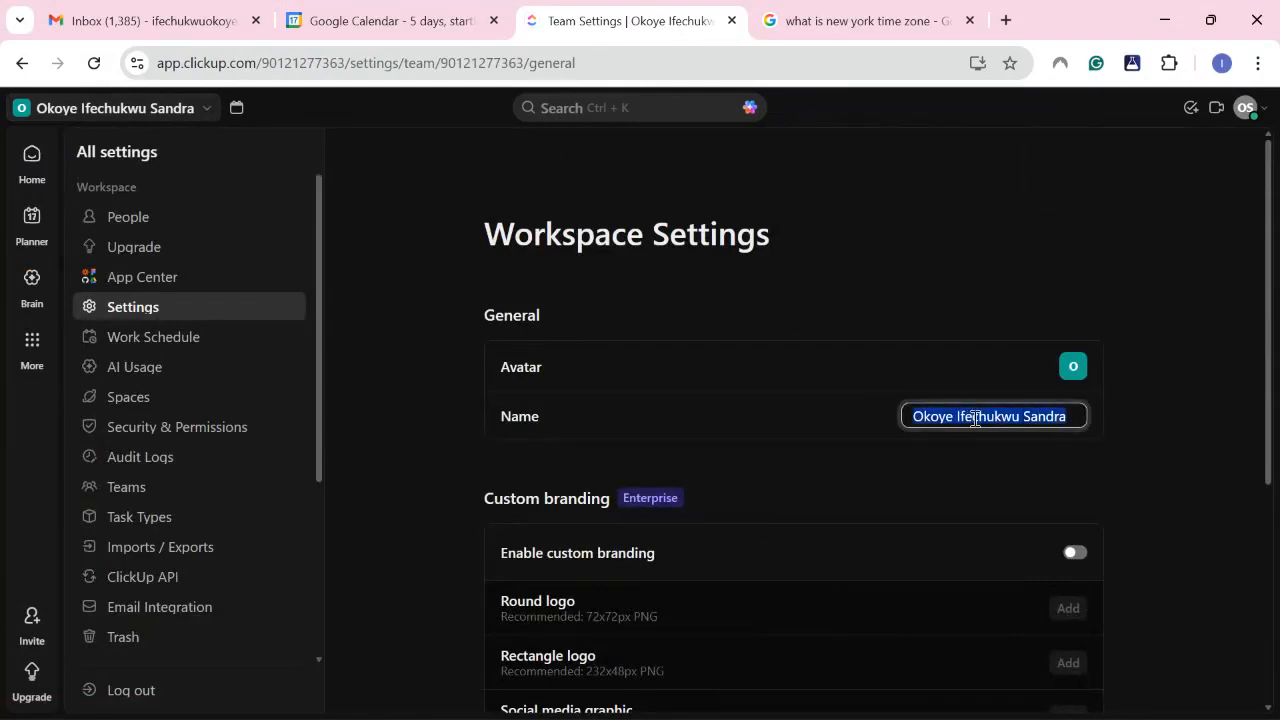
pyautogui.write('Vir')
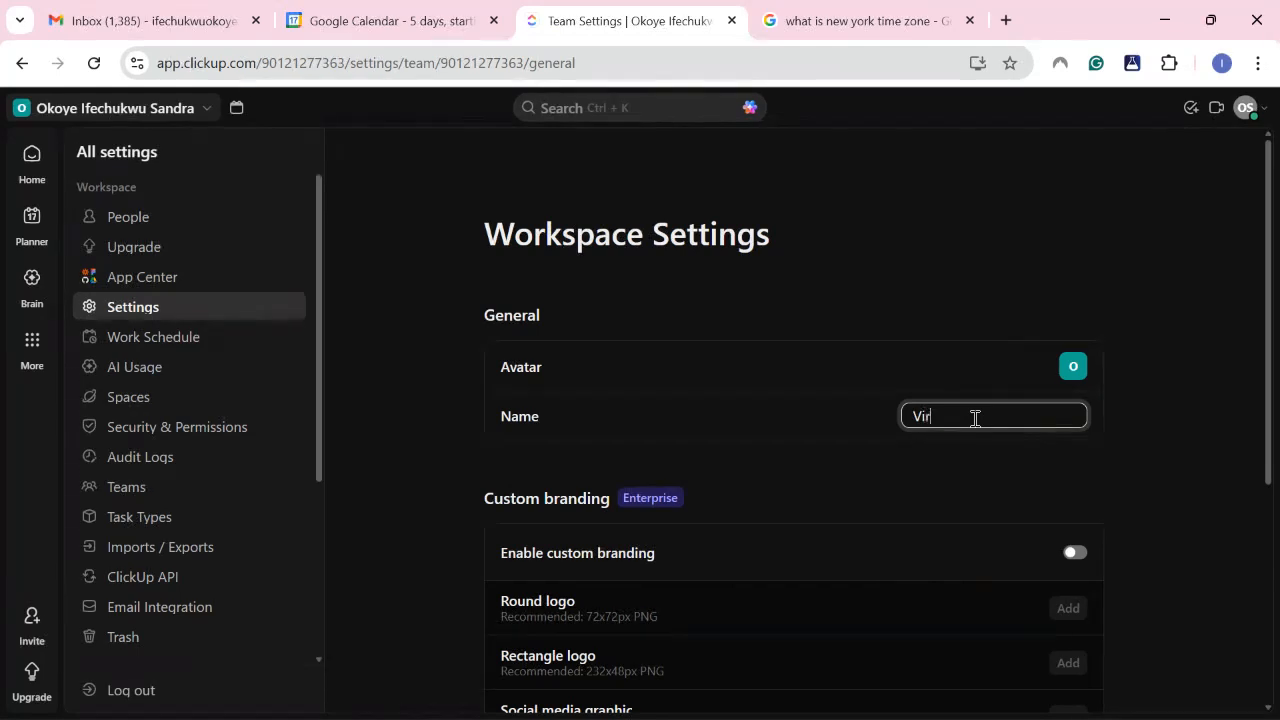
pyautogui.write('ytual')
pyautogui.scroll(-3, 1080, 415)
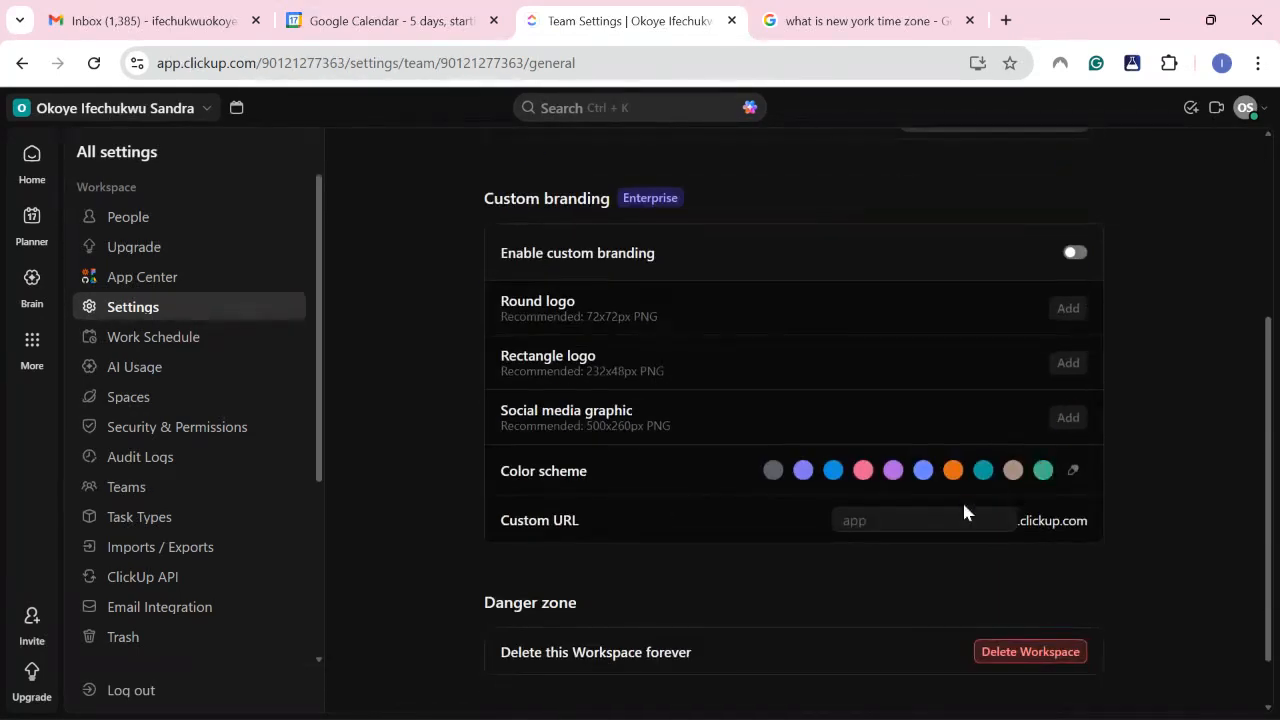
pyautogui.scroll(3, 1010, 484)
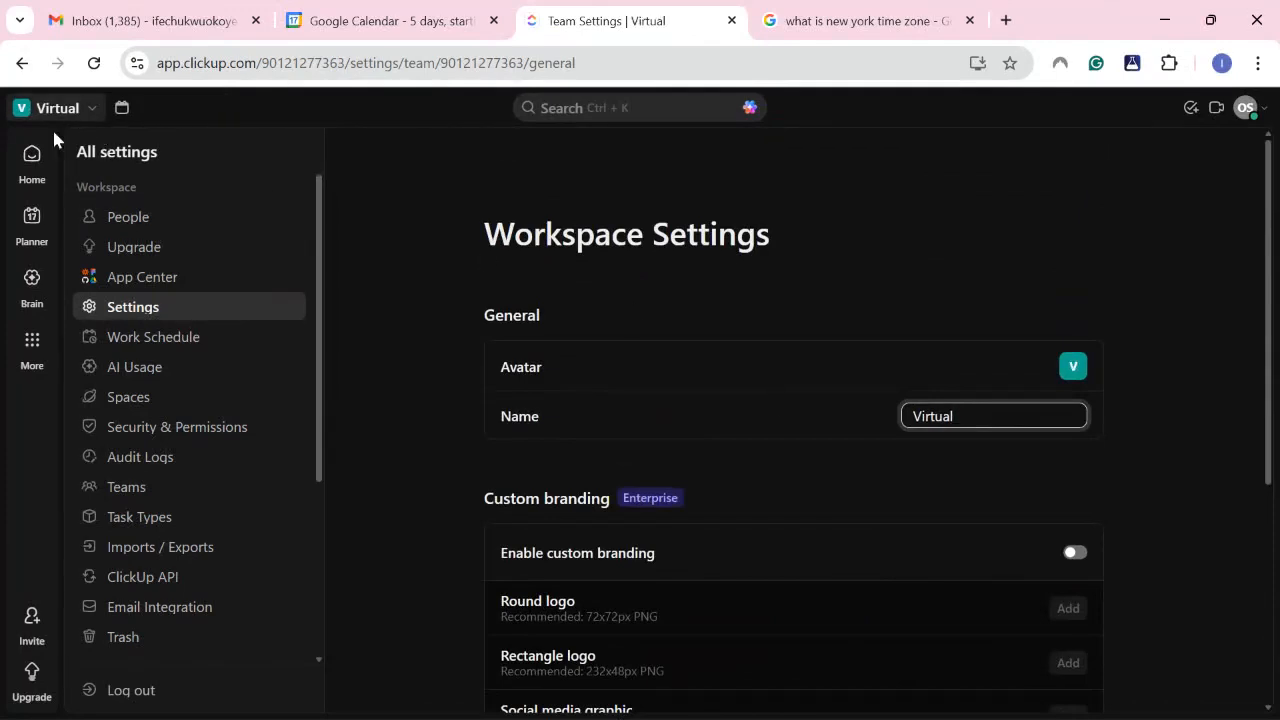
# Step: Return to Home and view the Marketing Space, followed by the All Tasks overview
pyautogui.click(32, 157)
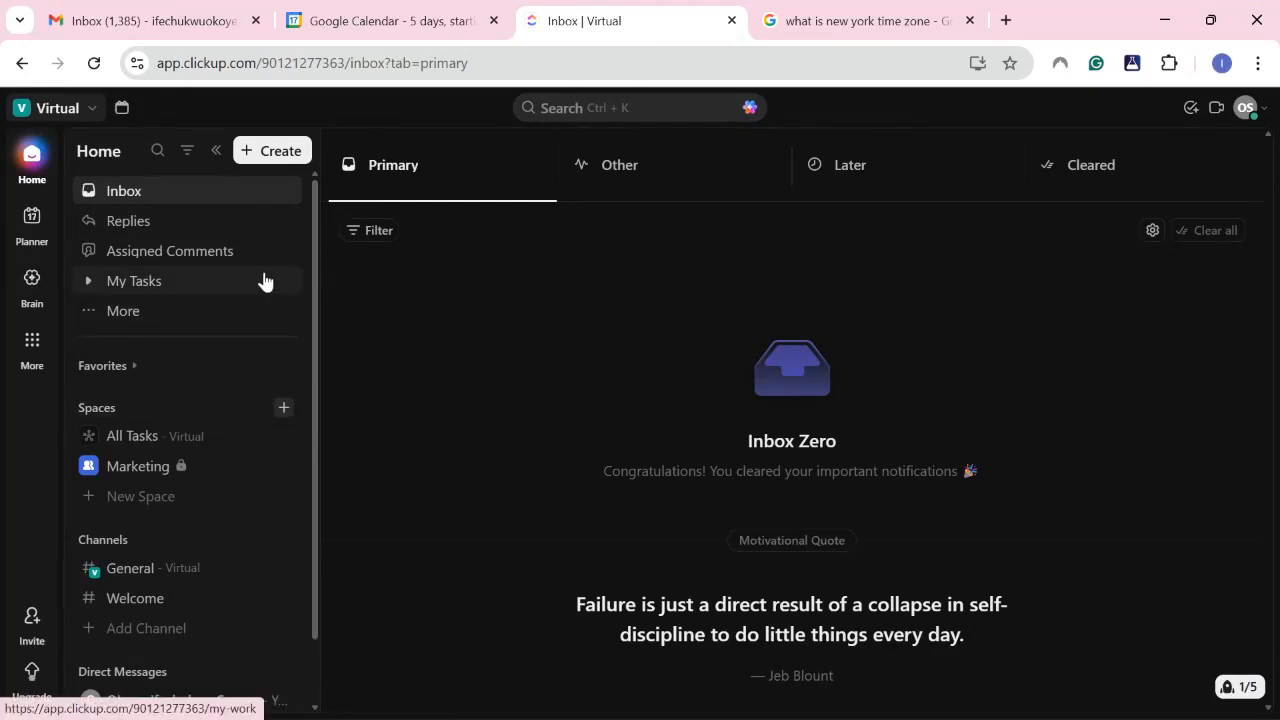
pyautogui.click(211, 468)
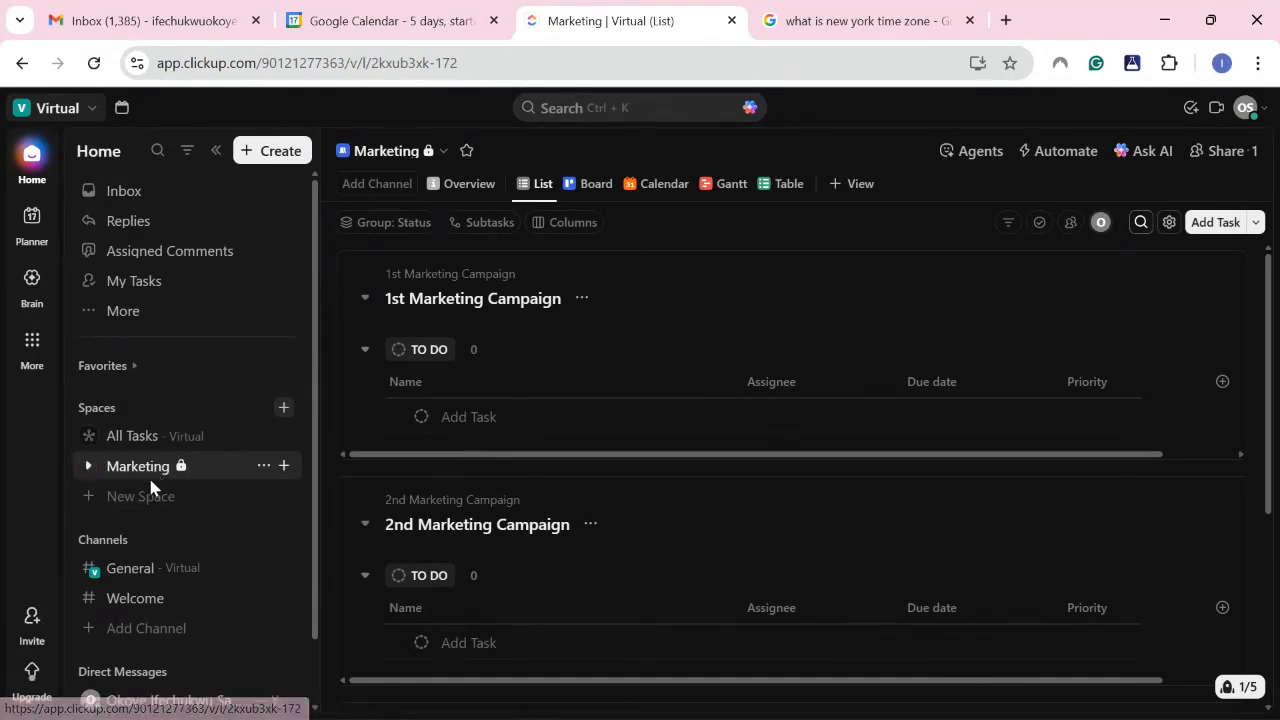
pyautogui.click(214, 437)
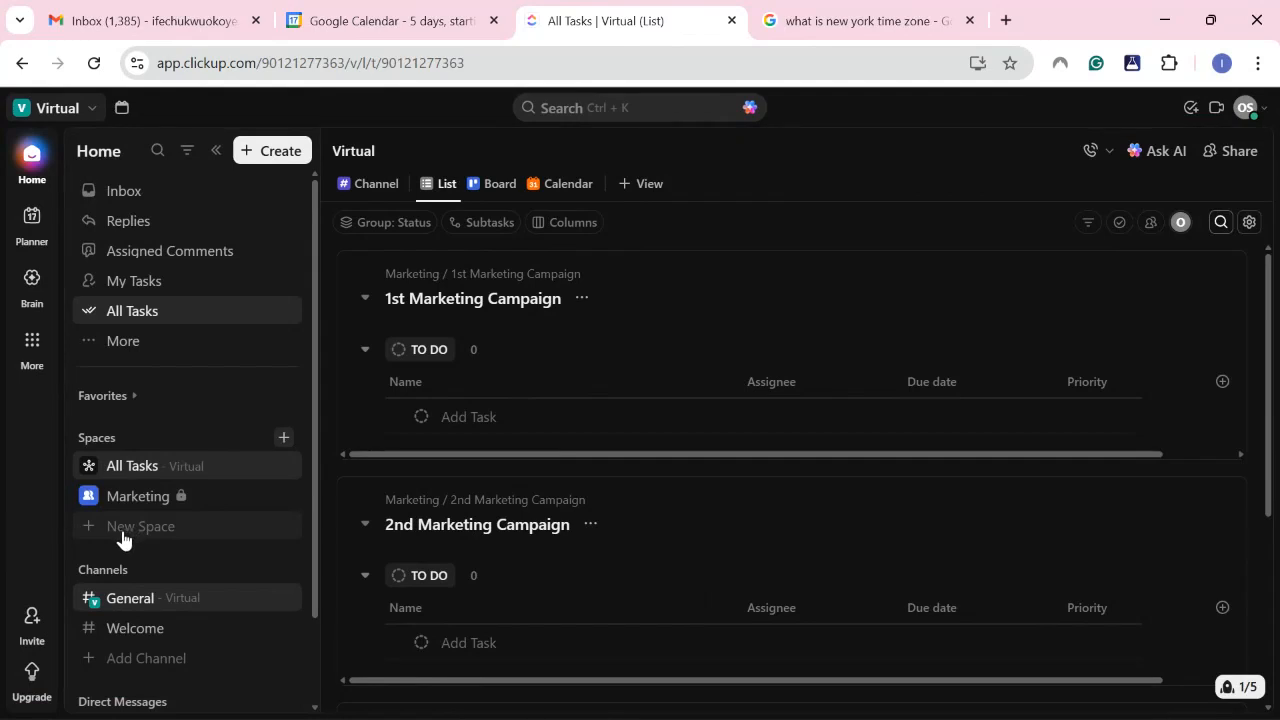
# Step: Create a private Space named "HR Team" with the Starter workflow and its default settings, and open it
pyautogui.click(284, 440)
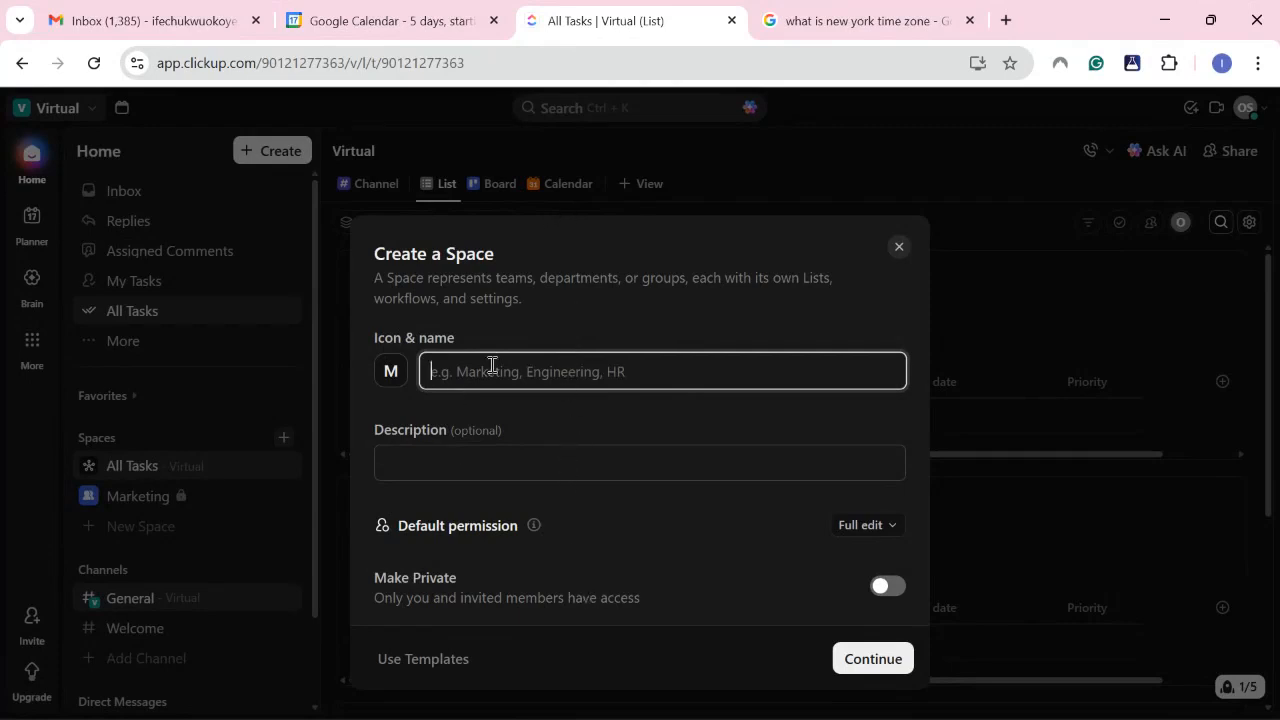
pyautogui.write('HR Team')
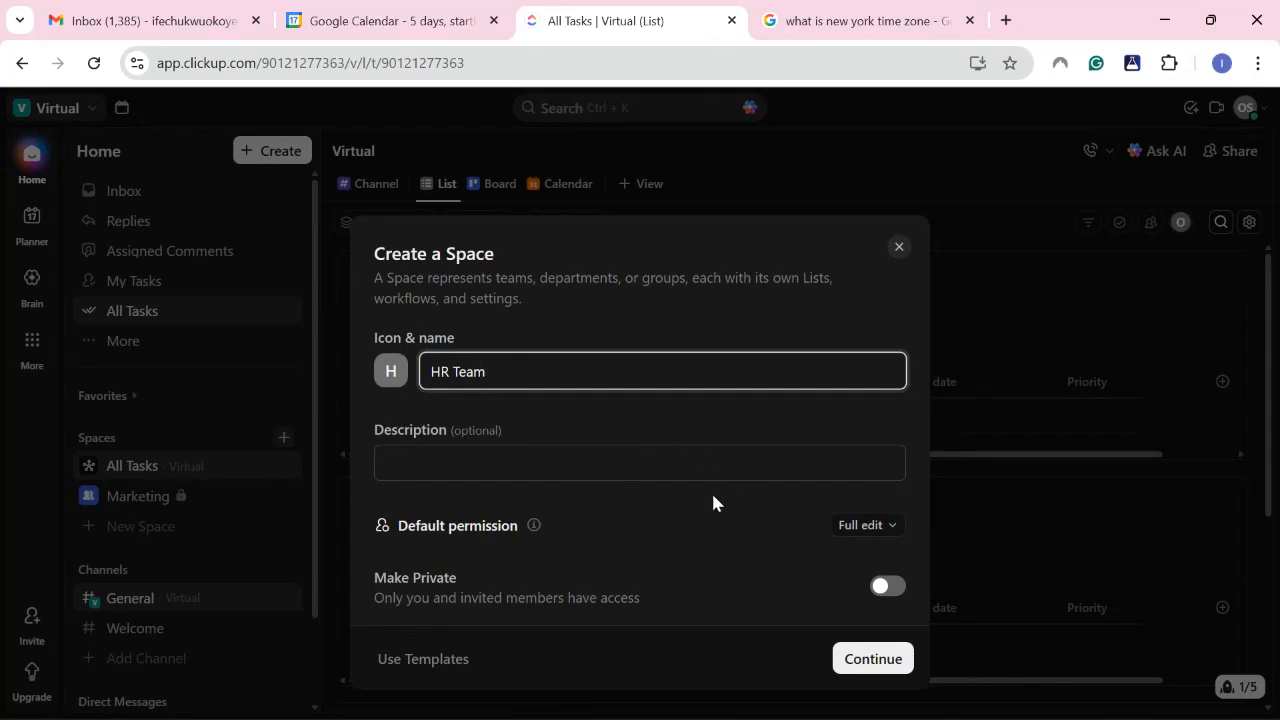
pyautogui.click(888, 587)
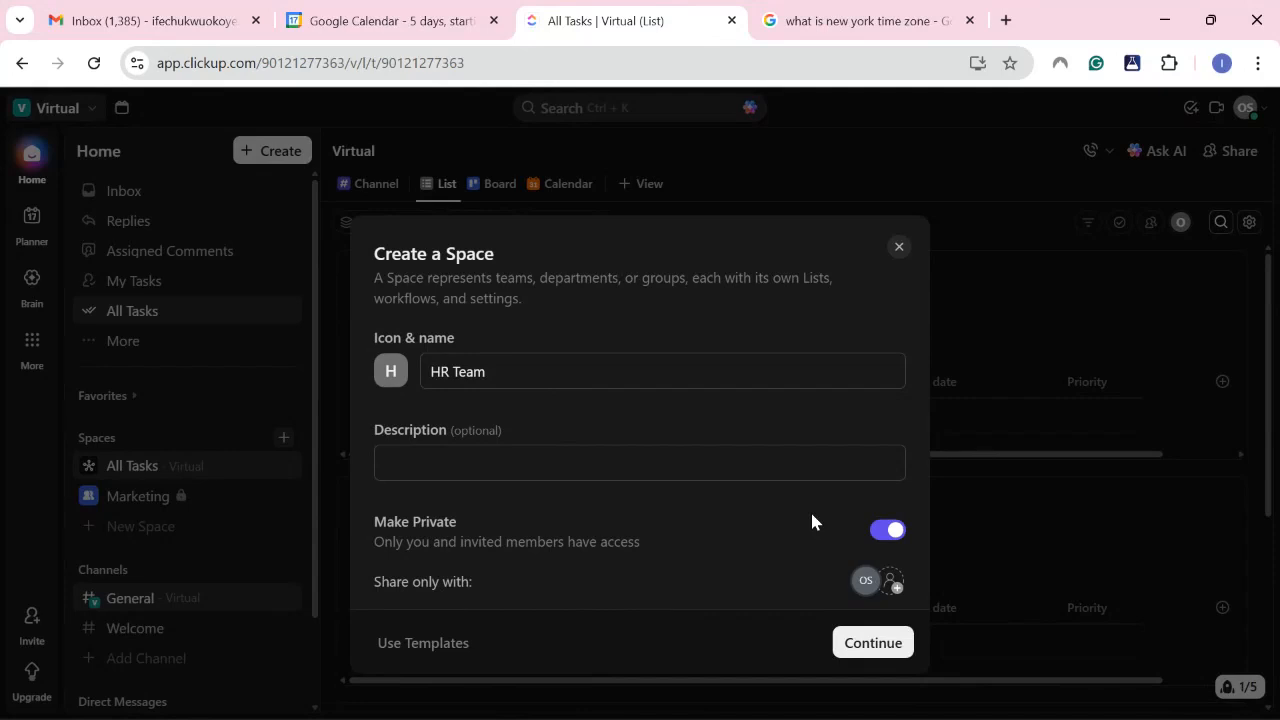
pyautogui.click(873, 643)
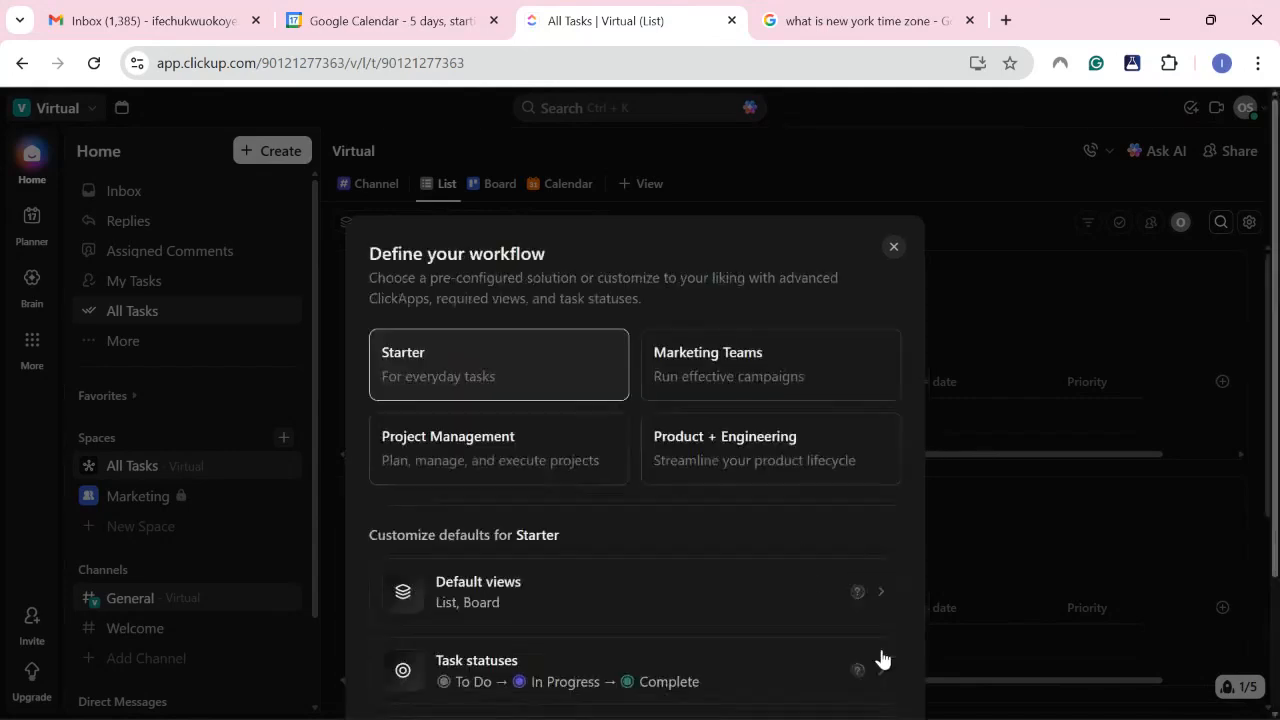
pyautogui.scroll(-2, 797, 534)
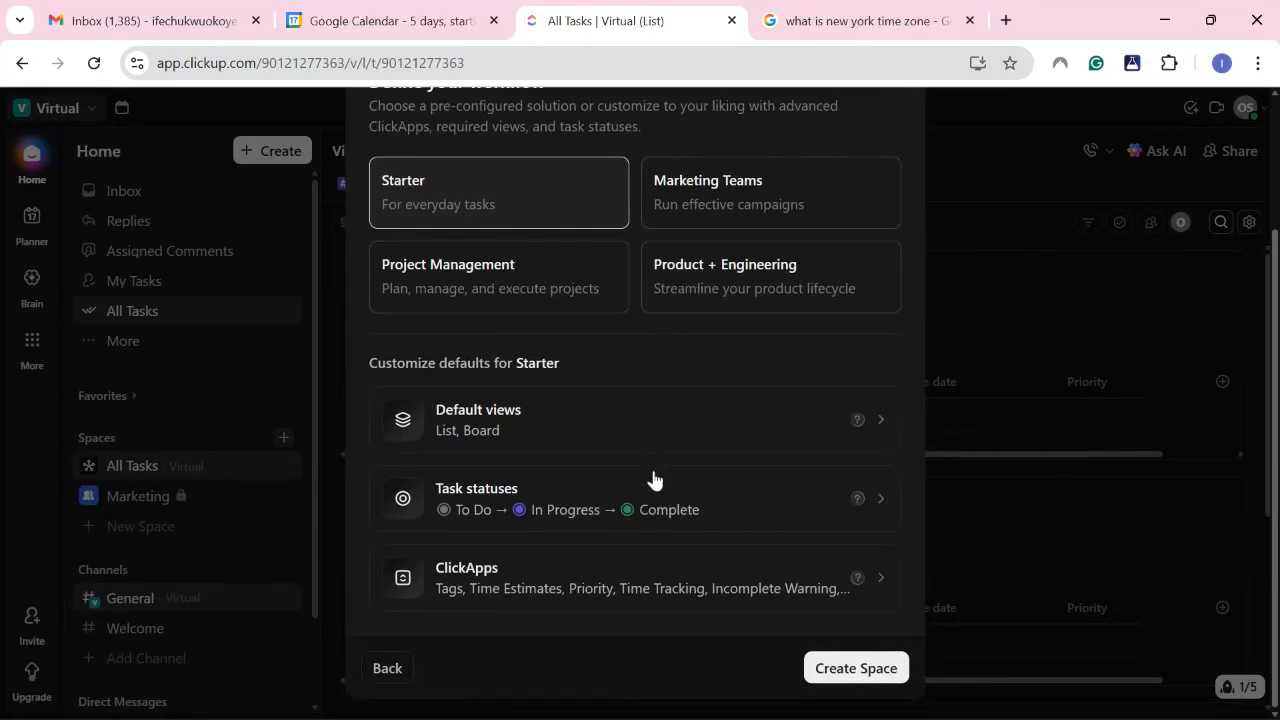
pyautogui.scroll(1, 654, 480)
pyautogui.scroll(-1, 654, 480)
pyautogui.click(843, 670)
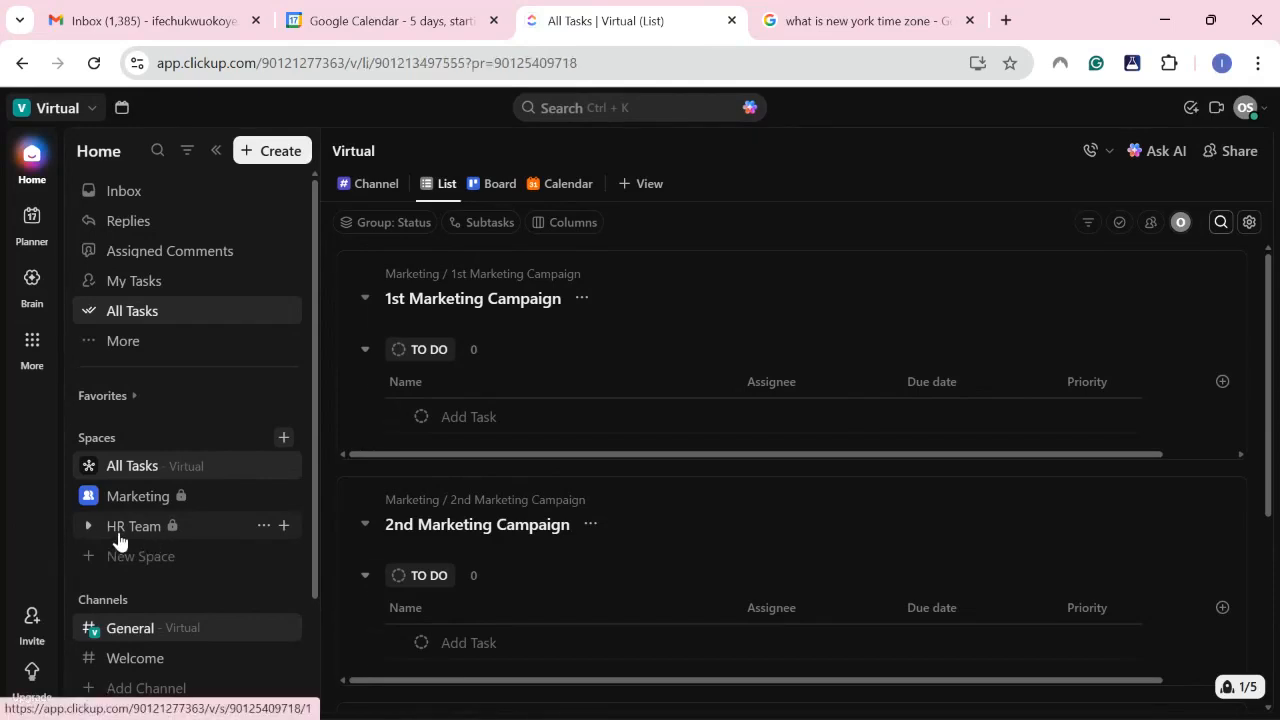
pyautogui.click(118, 540)
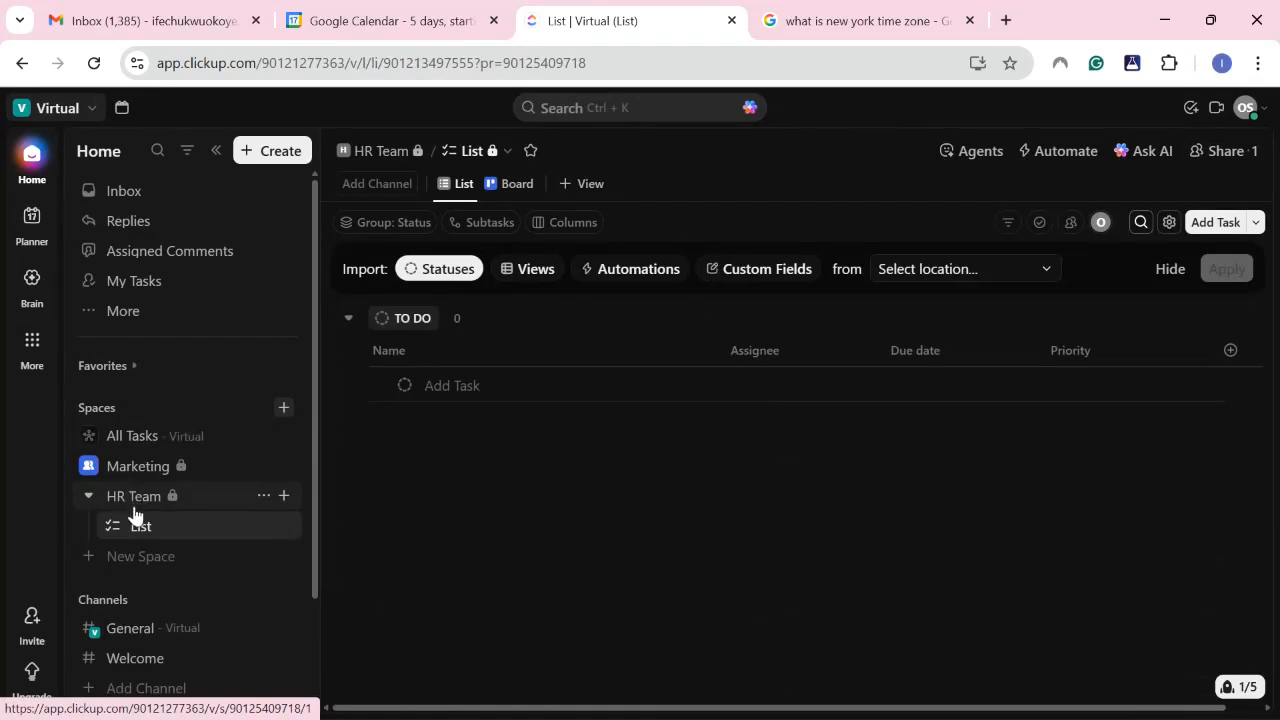
# Step: Try to create a private Space named "Social Media" with the Starter workflow
pyautogui.click(284, 410)
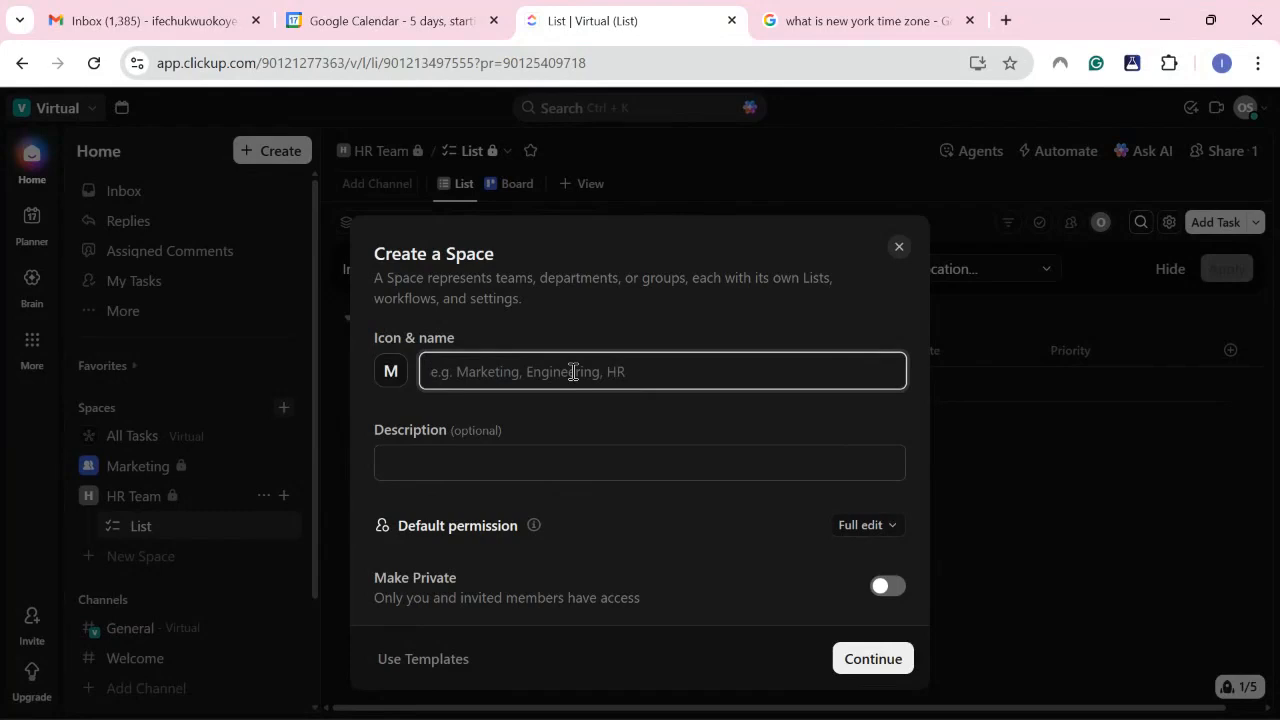
pyautogui.write('Soci')
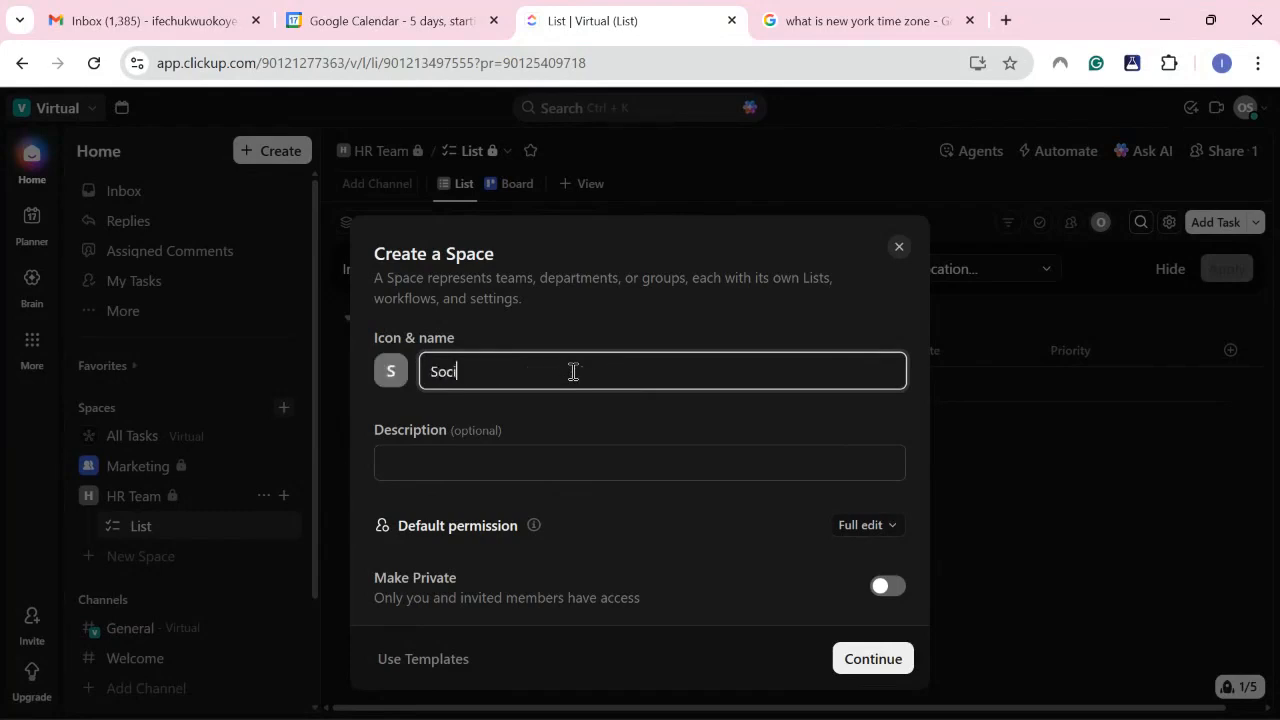
pyautogui.write('al ed')
pyautogui.press('BackSpace')
pyautogui.press('BackSpace')
pyautogui.press('BackSpace')
pyautogui.write('Media')
pyautogui.click(470, 371)
pyautogui.click(886, 586)
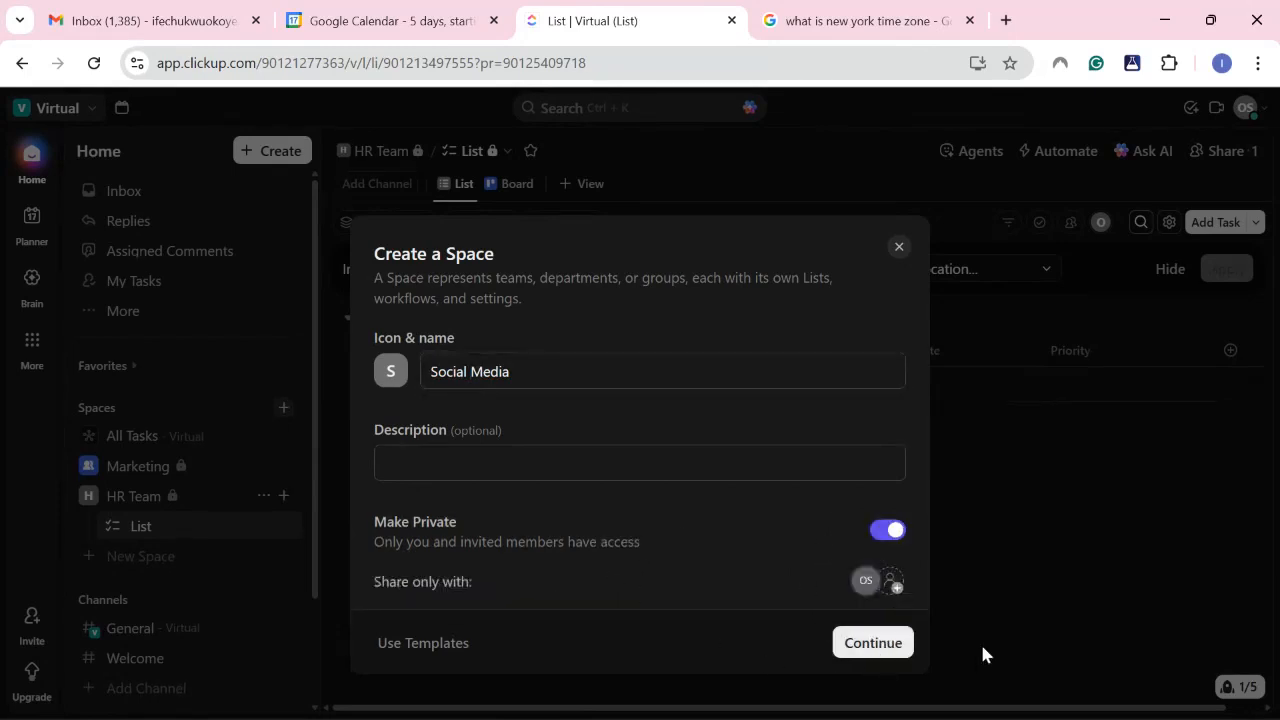
pyautogui.click(866, 652)
pyautogui.scroll(-2, 747, 595)
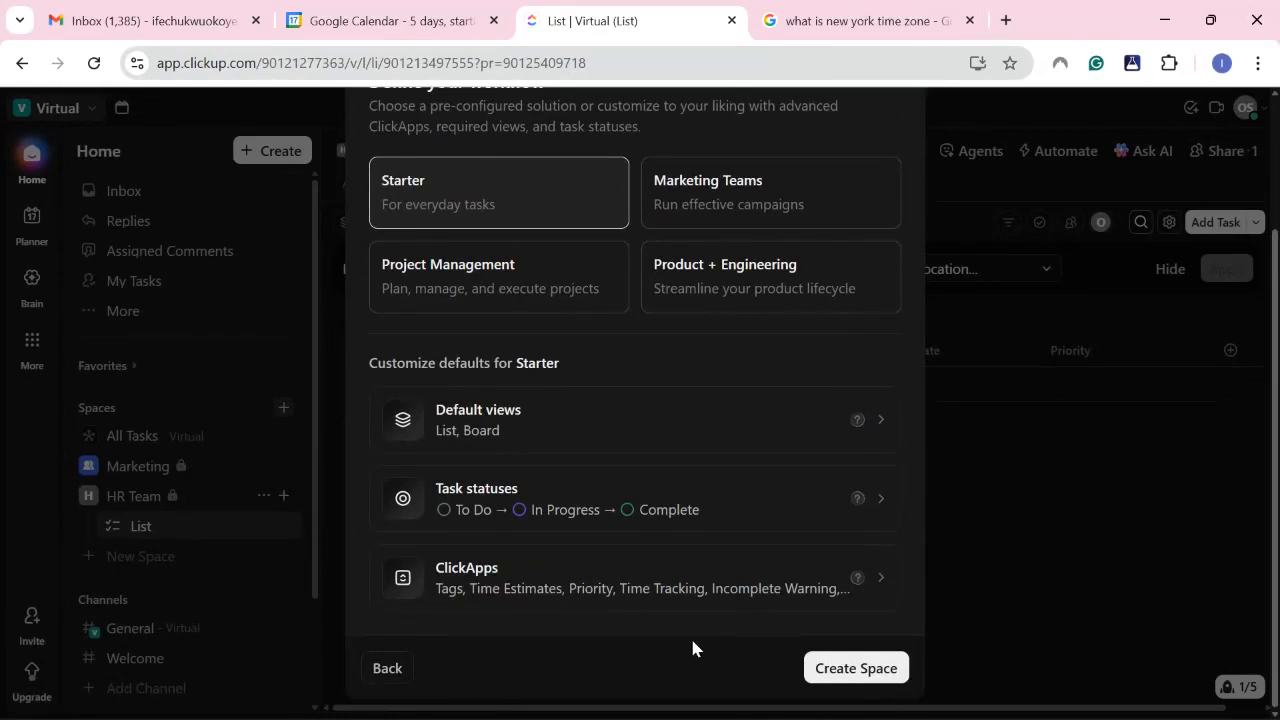
pyautogui.click(947, 608)
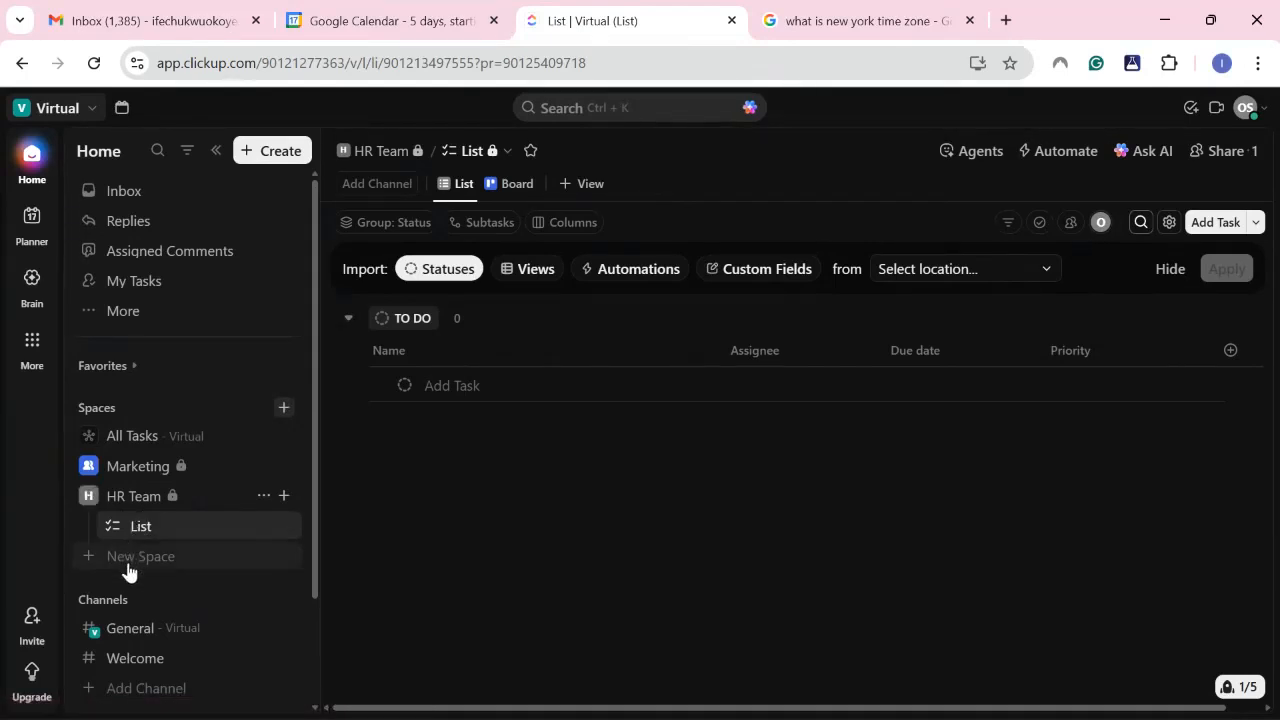
# Step: Look through the Spaces in the sidebar and the All Tasks overview for the Social Media Space
pyautogui.click(115, 442)
pyautogui.click(115, 444)
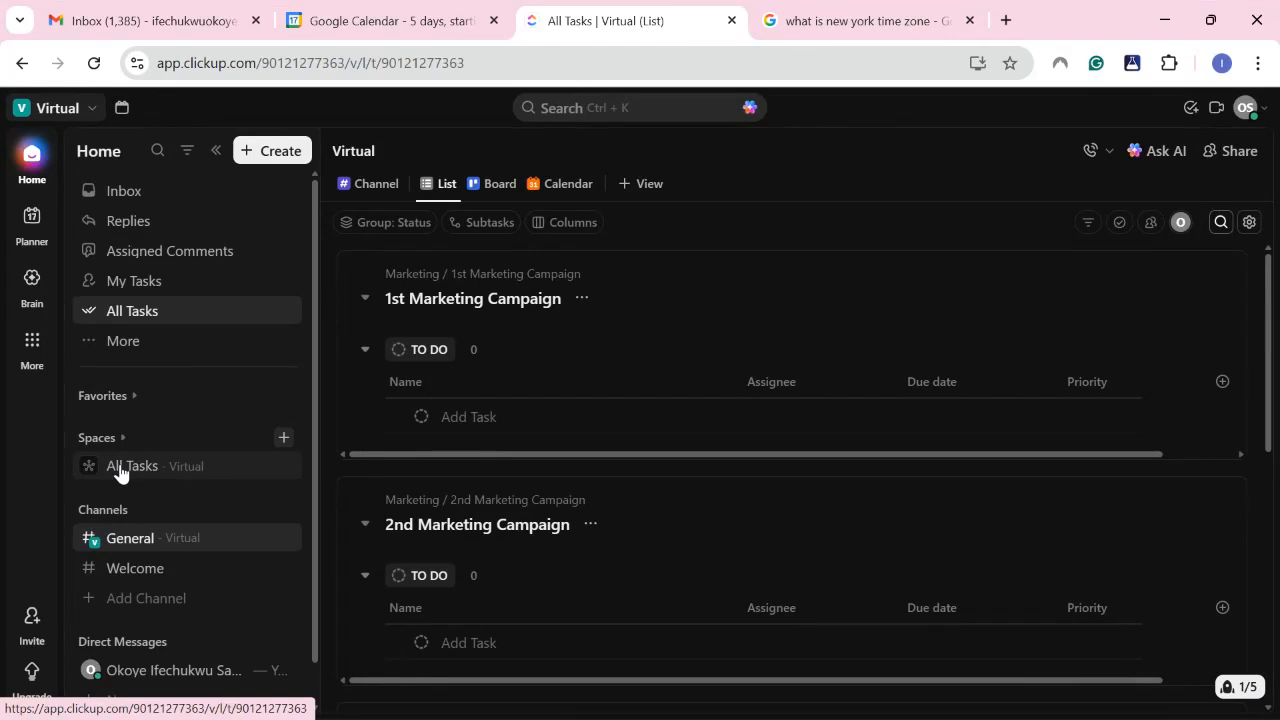
pyautogui.scroll(-1, 177, 451)
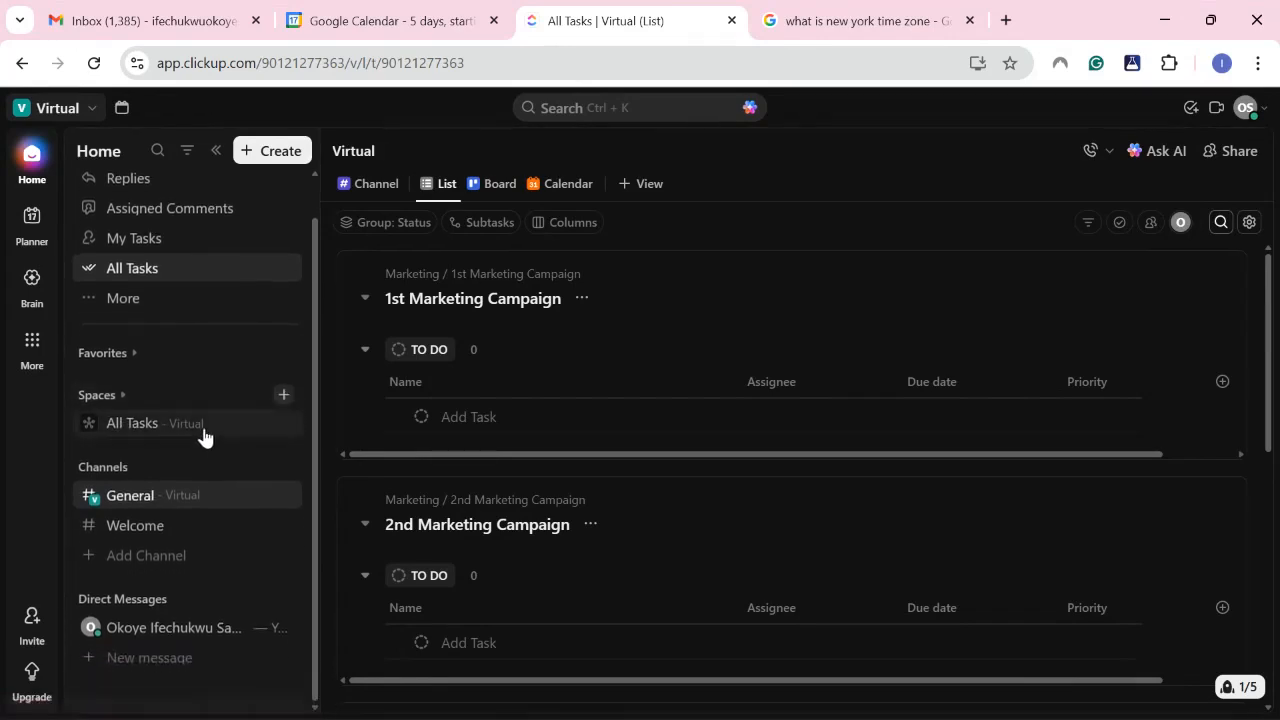
pyautogui.click(118, 398)
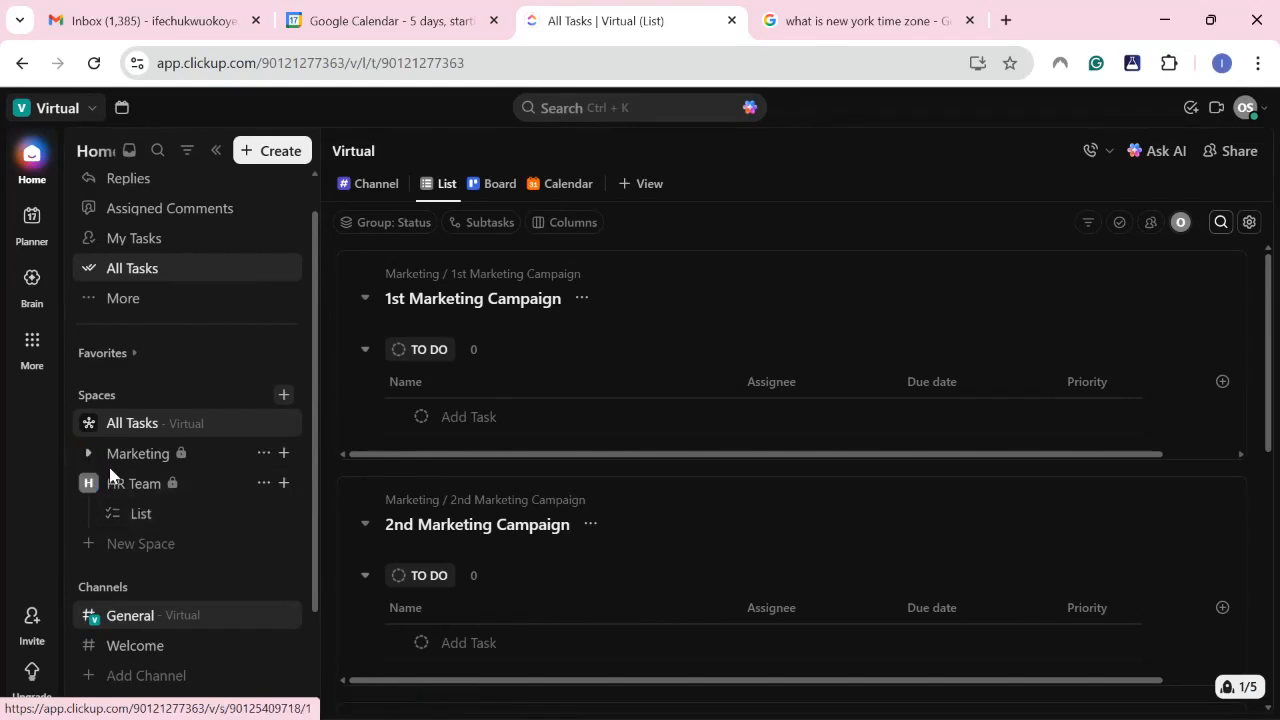
pyautogui.click(89, 484)
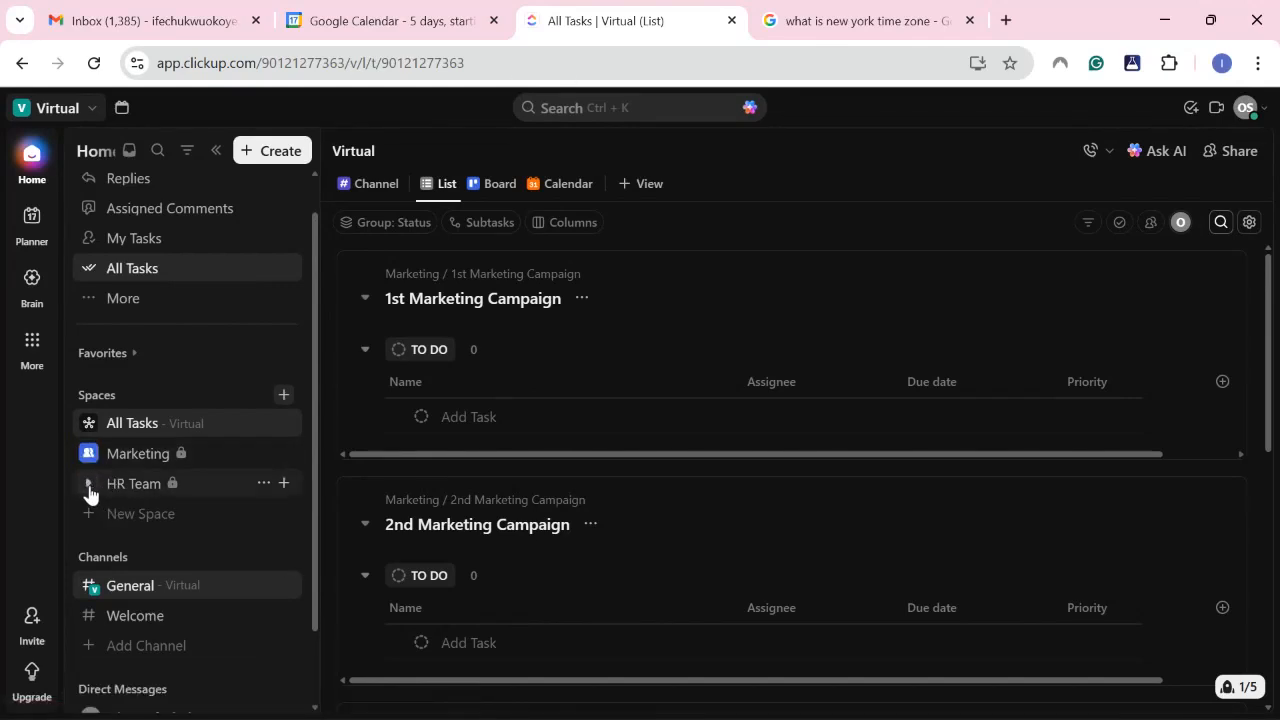
pyautogui.click(89, 484)
pyautogui.scroll(1, 218, 488)
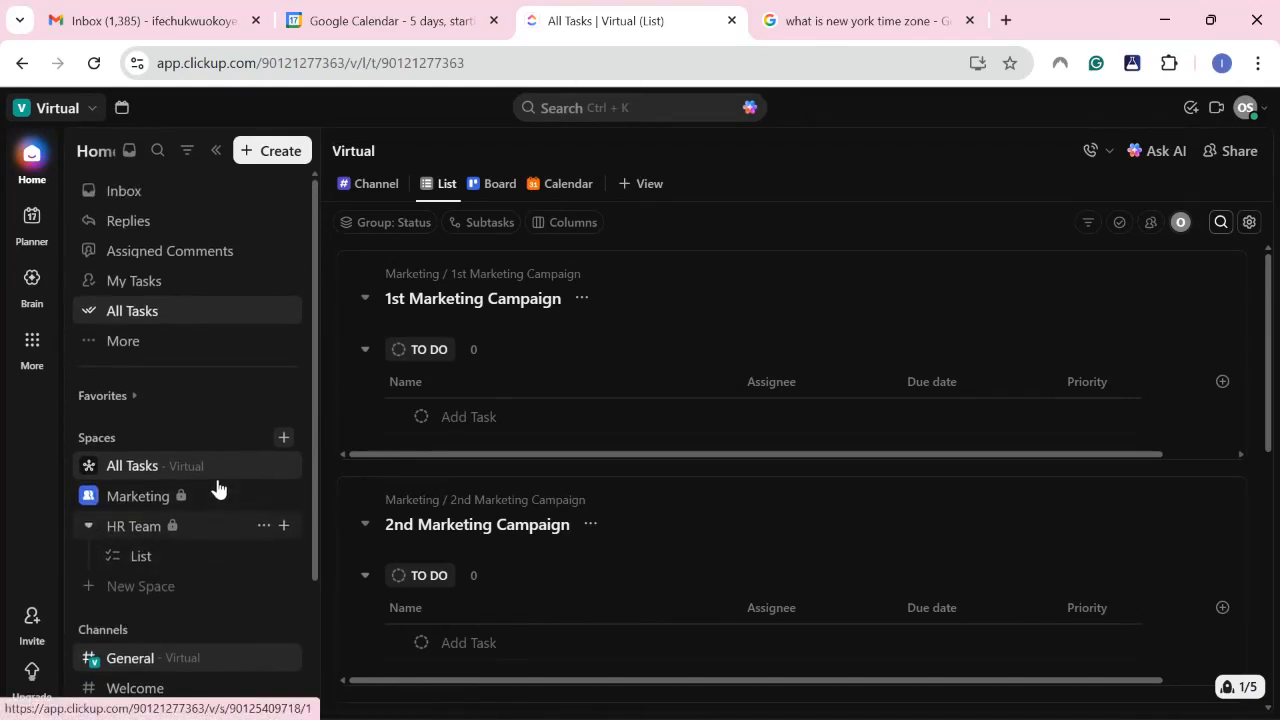
pyautogui.scroll(-2, 168, 450)
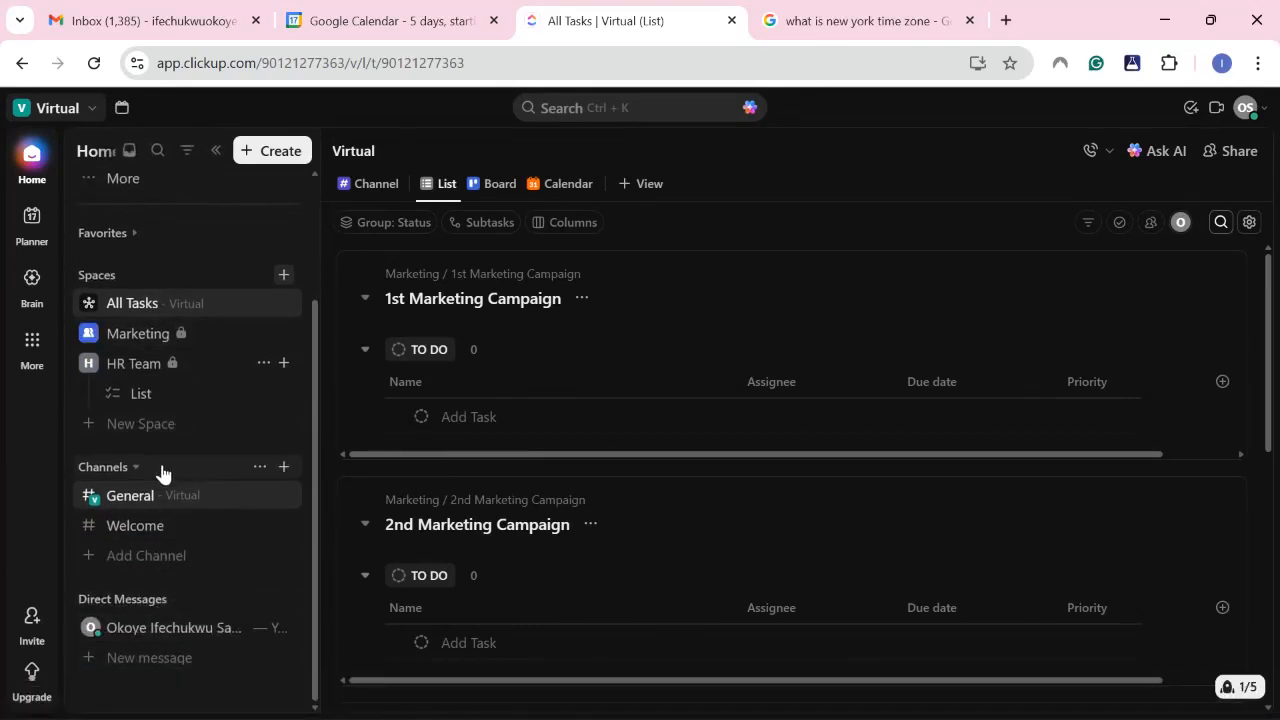
pyautogui.scroll(2, 160, 474)
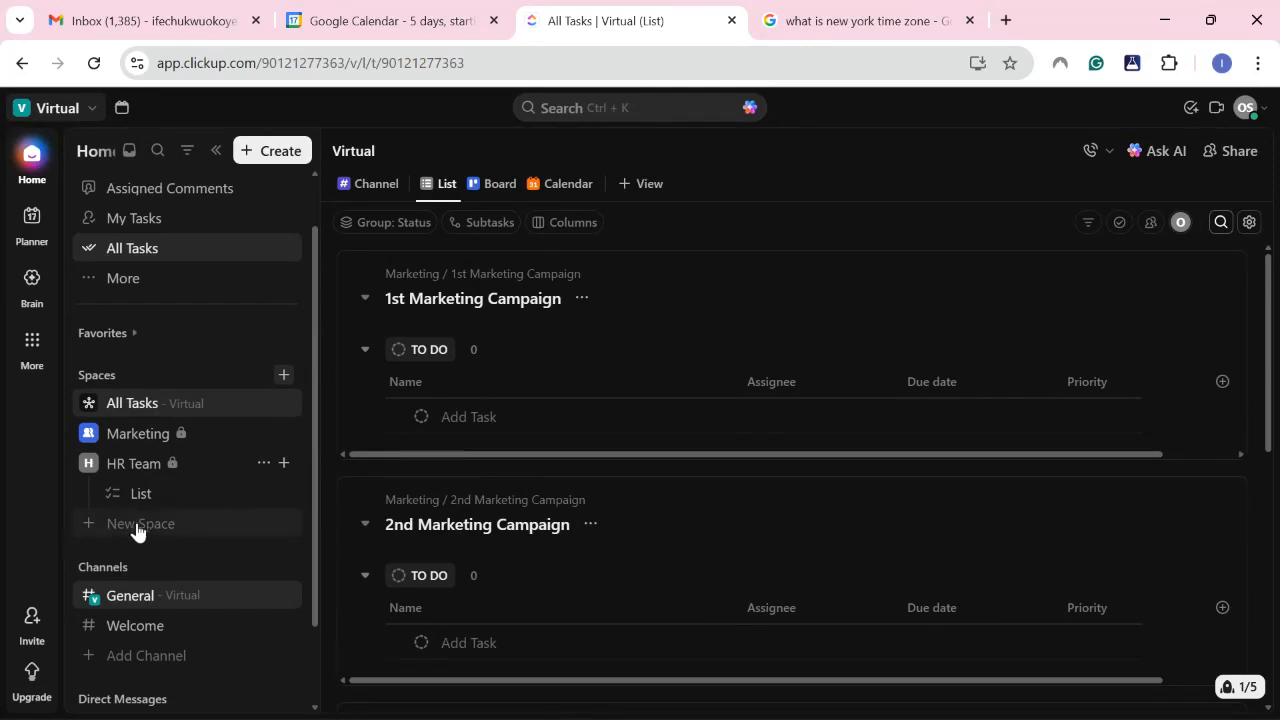
pyautogui.scroll(-5, 586, 427)
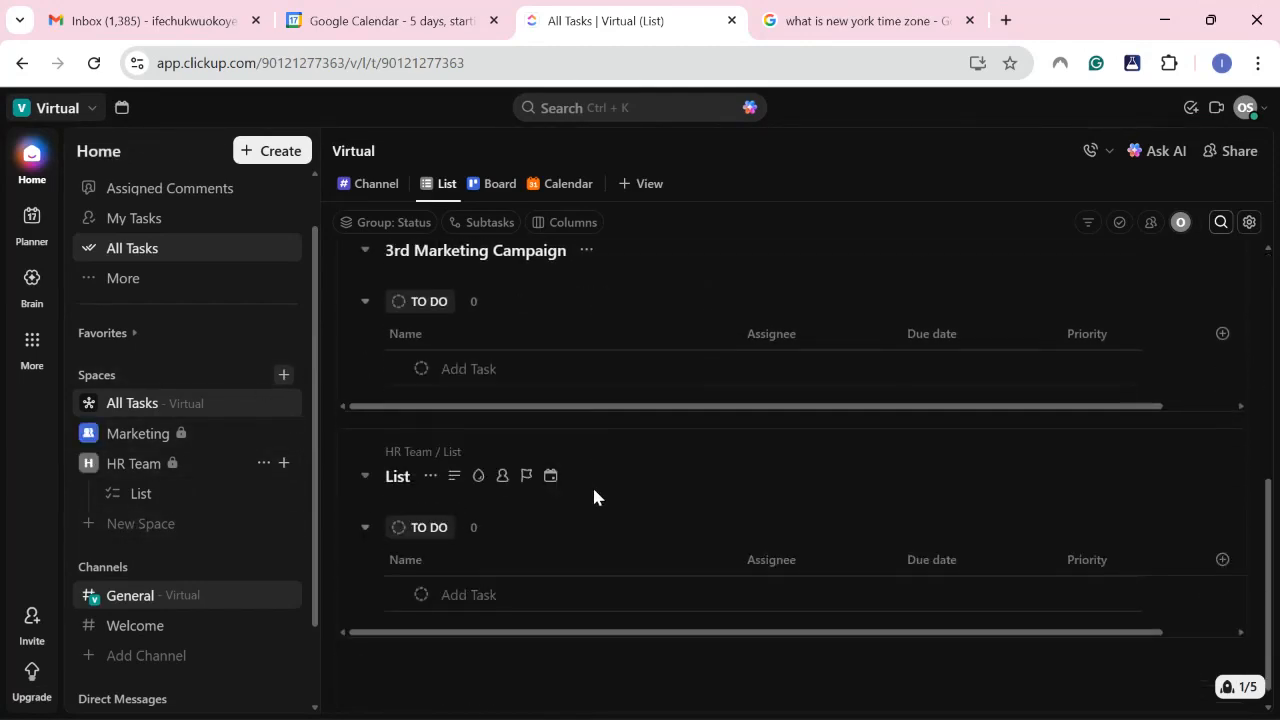
pyautogui.scroll(3, 460, 508)
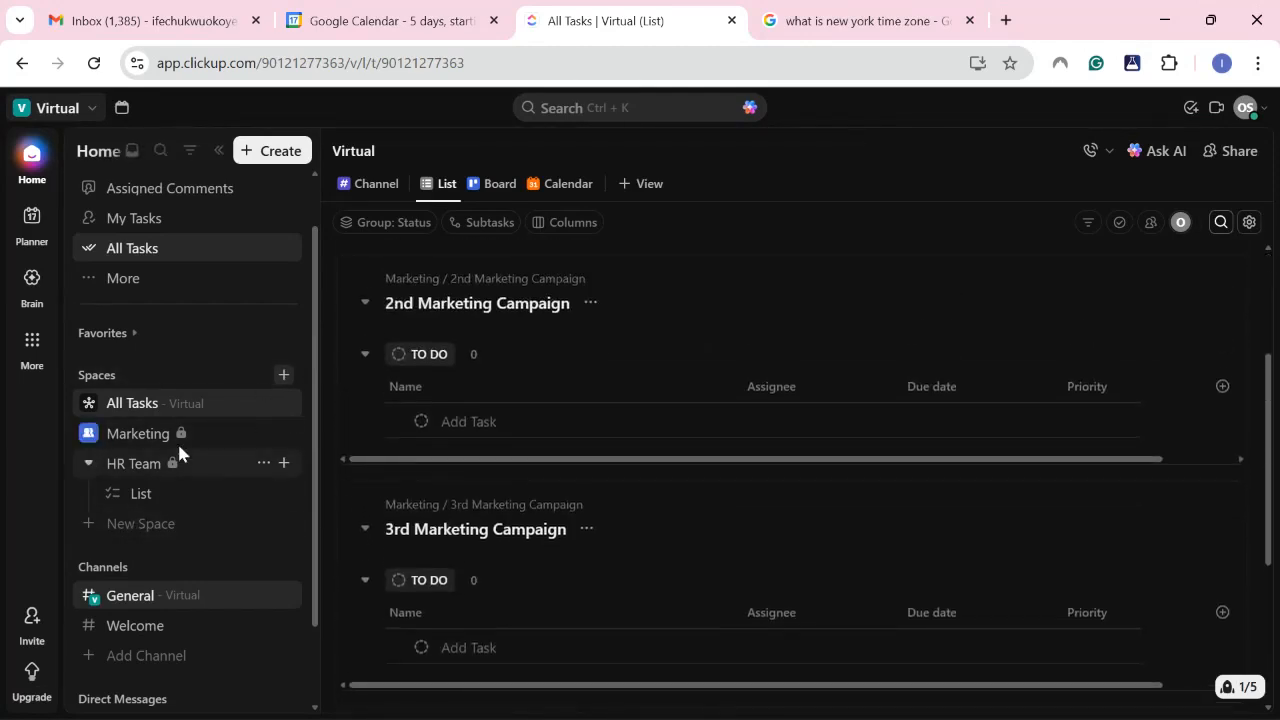
# Step: Open the Marketing Space and check which lists the HR Team and Marketing Spaces contain
pyautogui.click(120, 433)
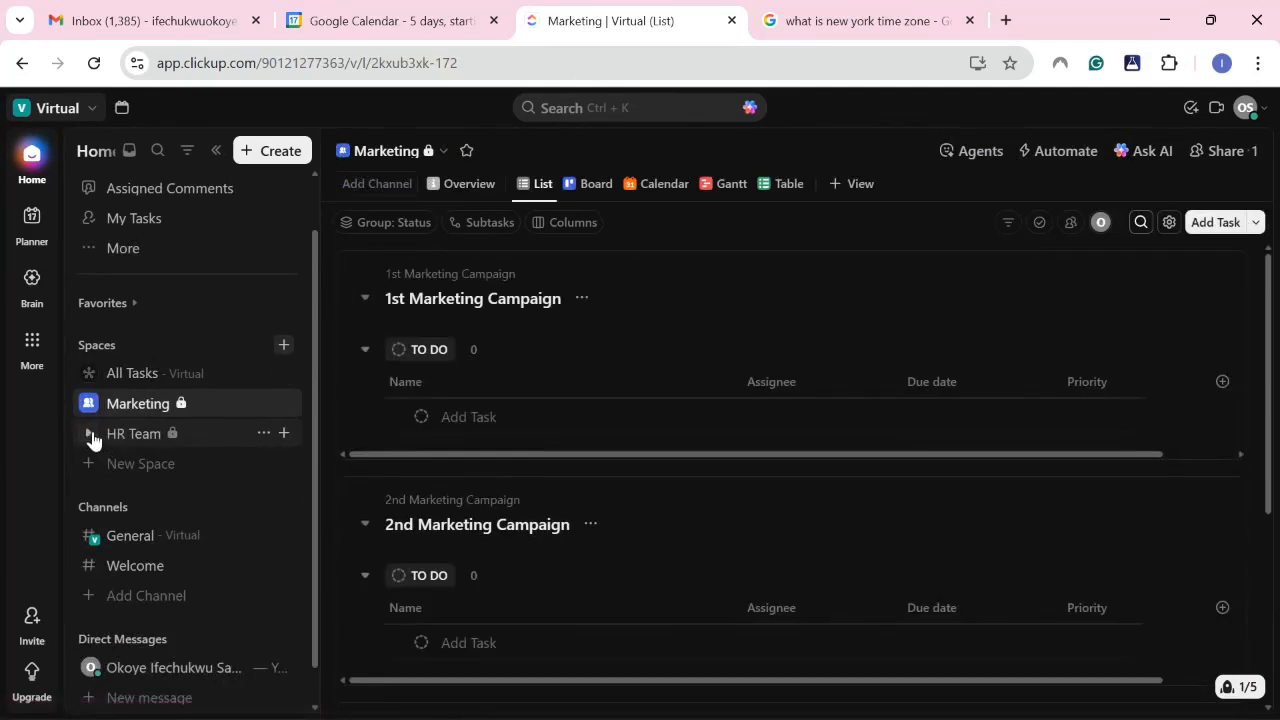
pyautogui.click(90, 436)
pyautogui.click(90, 437)
pyautogui.click(88, 410)
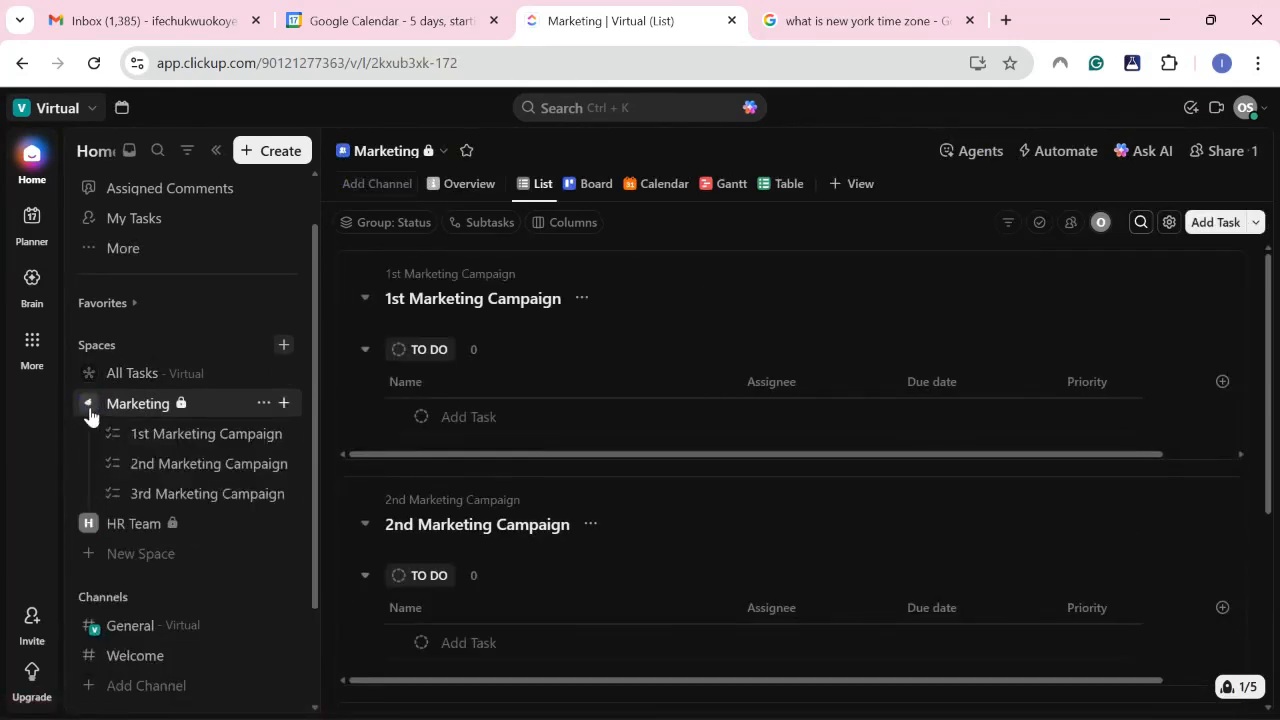
pyautogui.click(88, 410)
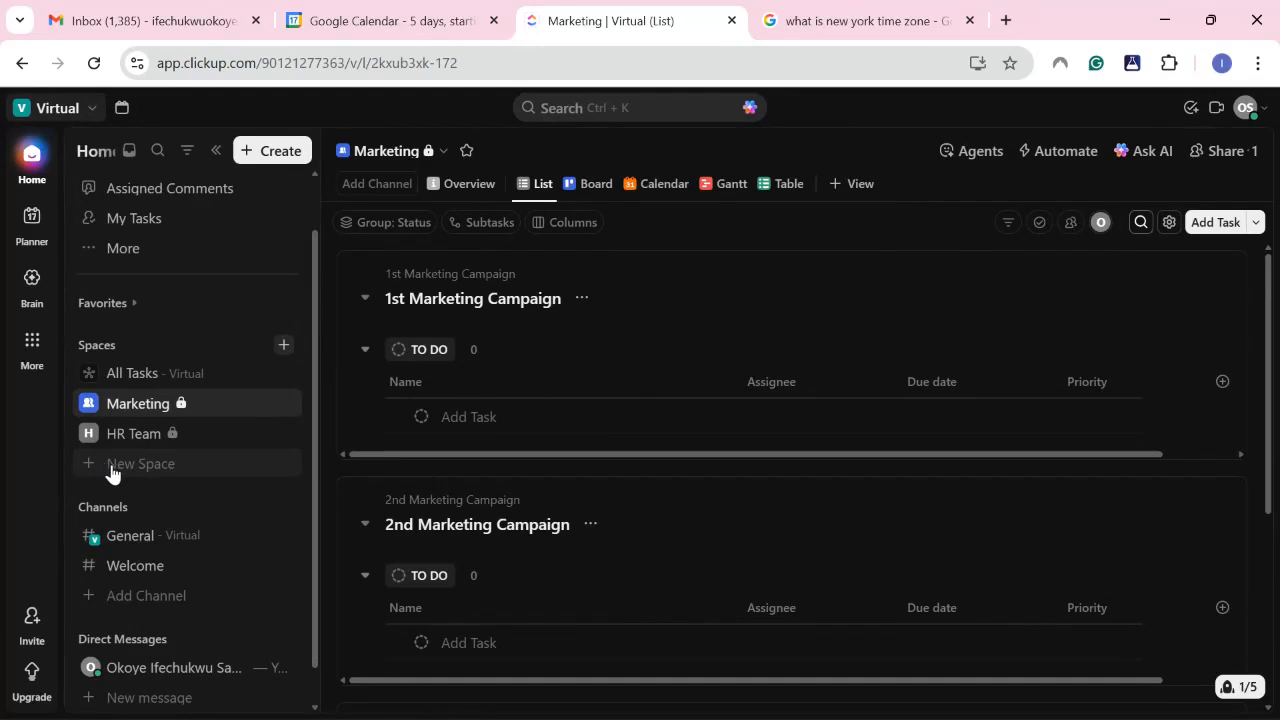
# Step: Create a private Space named "Social Media Team" with the Starter workflow and its default settings
pyautogui.click(112, 463)
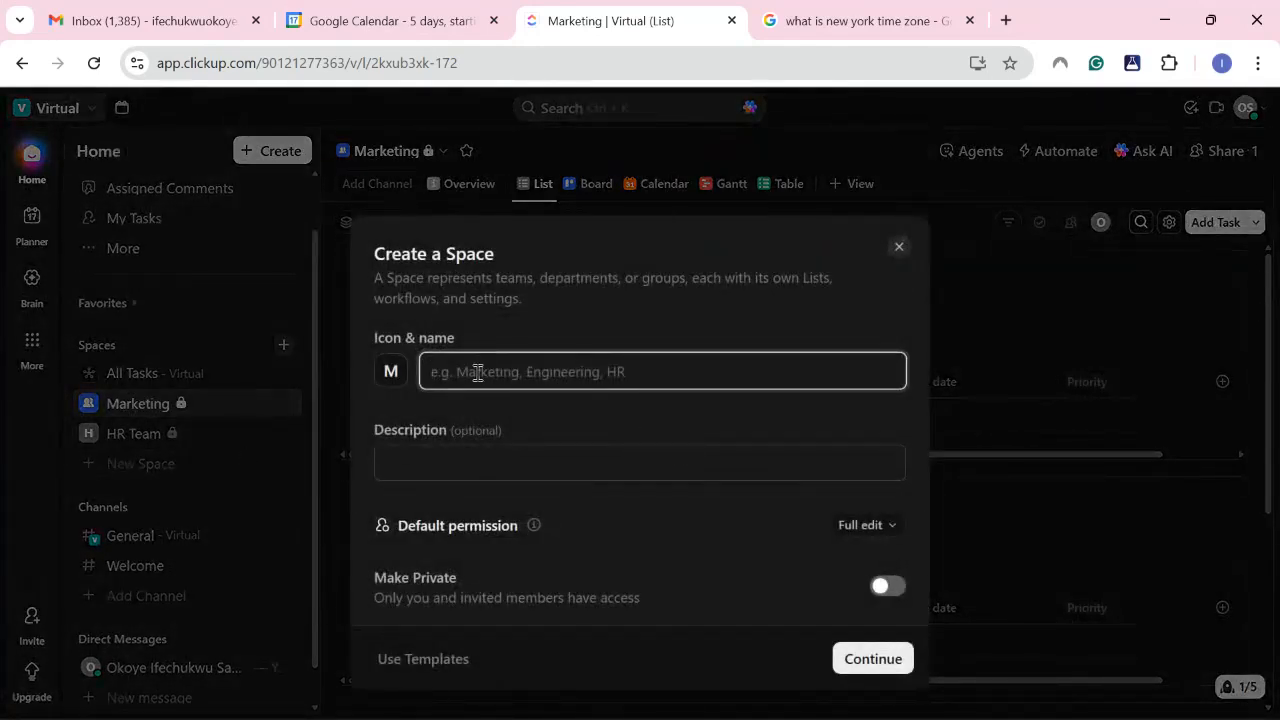
pyautogui.write('S')
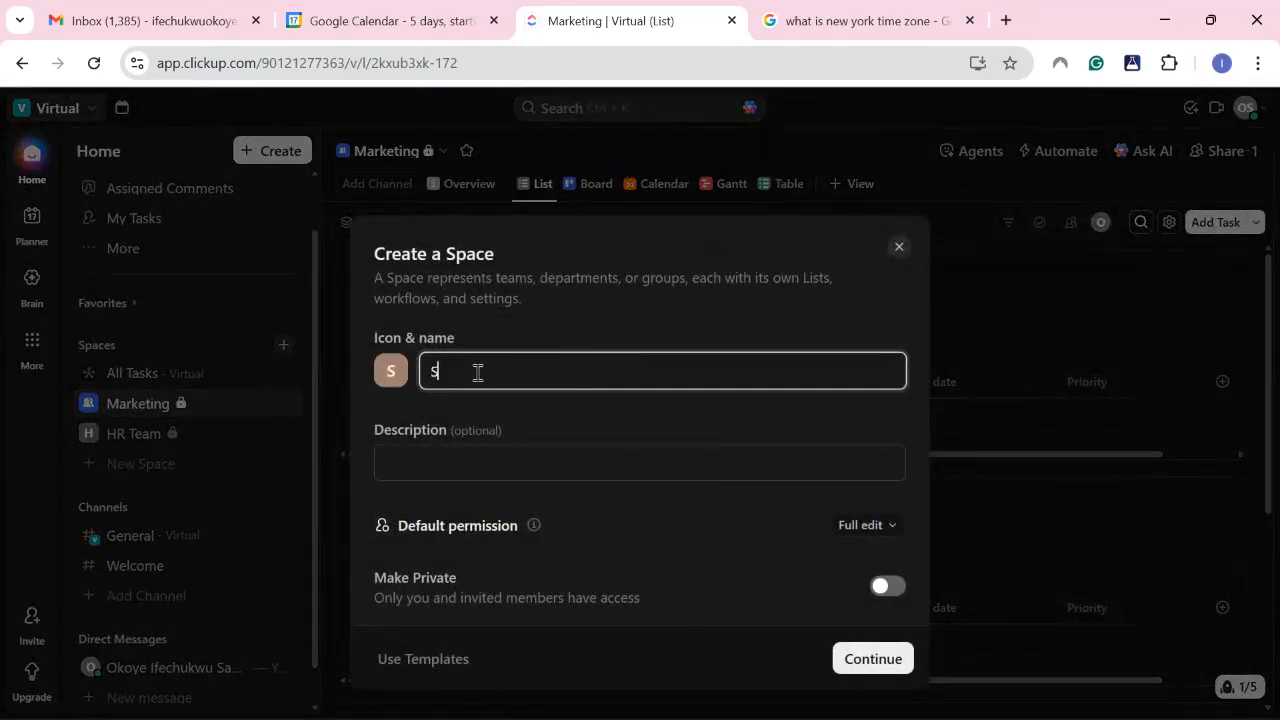
pyautogui.write('ocial Media Team')
pyautogui.click(889, 587)
pyautogui.click(875, 650)
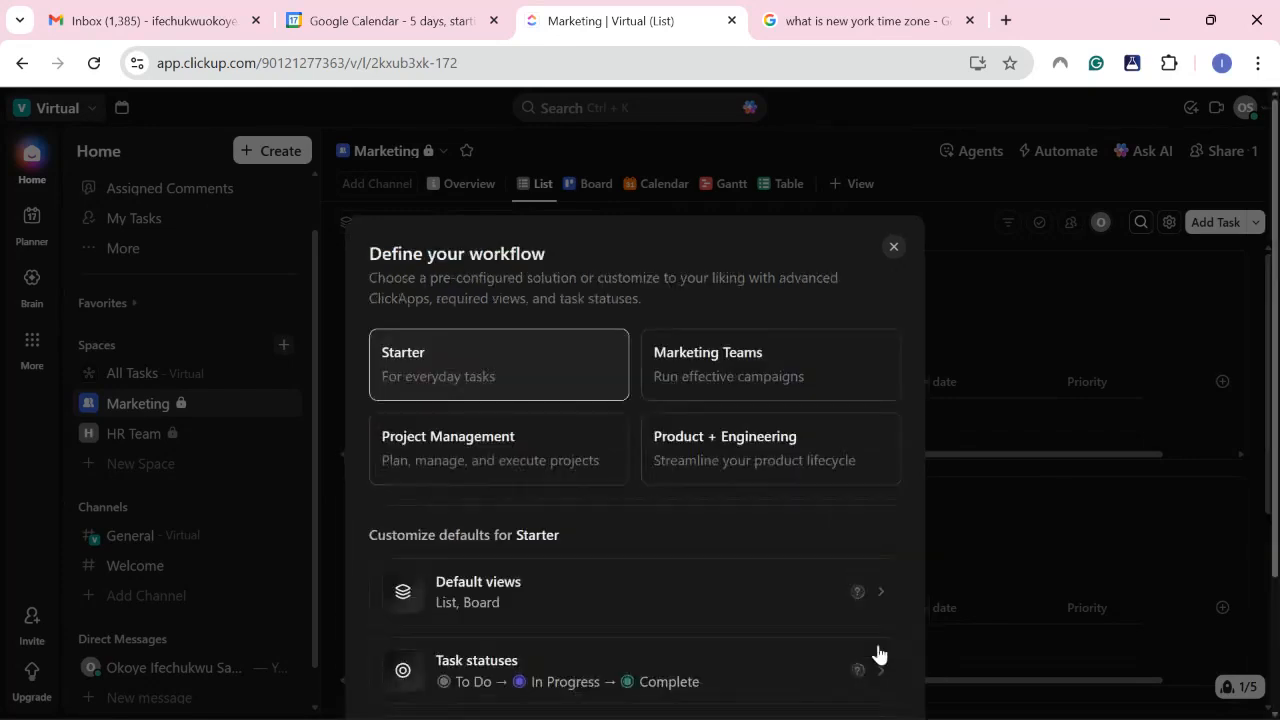
pyautogui.scroll(-2, 826, 580)
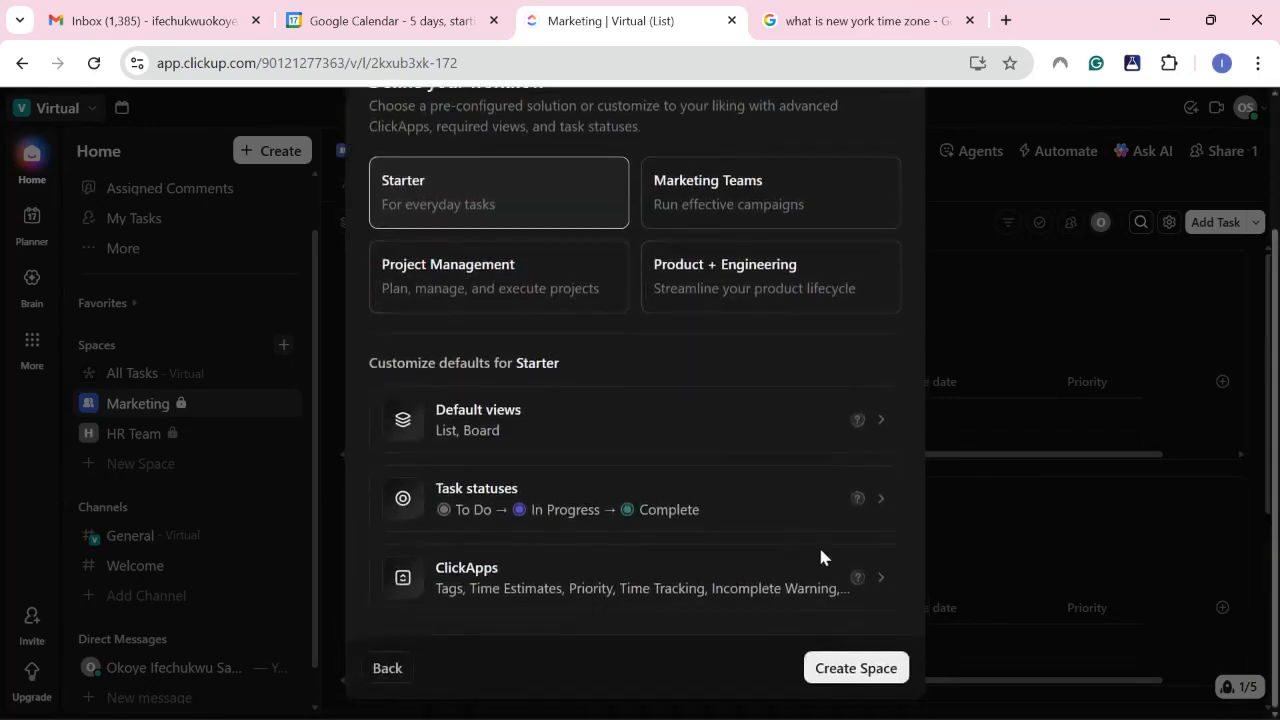
pyautogui.click(834, 673)
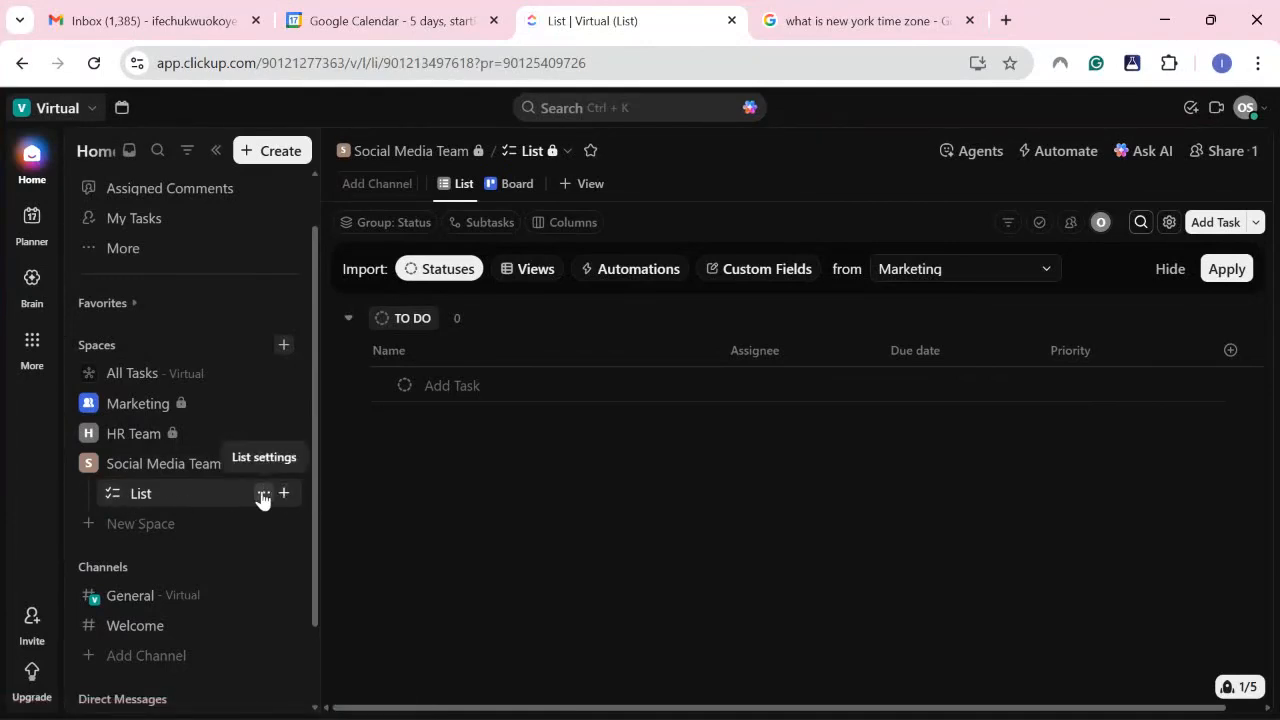
# Step: Delete the default List from the Social Media Team Space
pyautogui.click(262, 493)
pyautogui.click(320, 637)
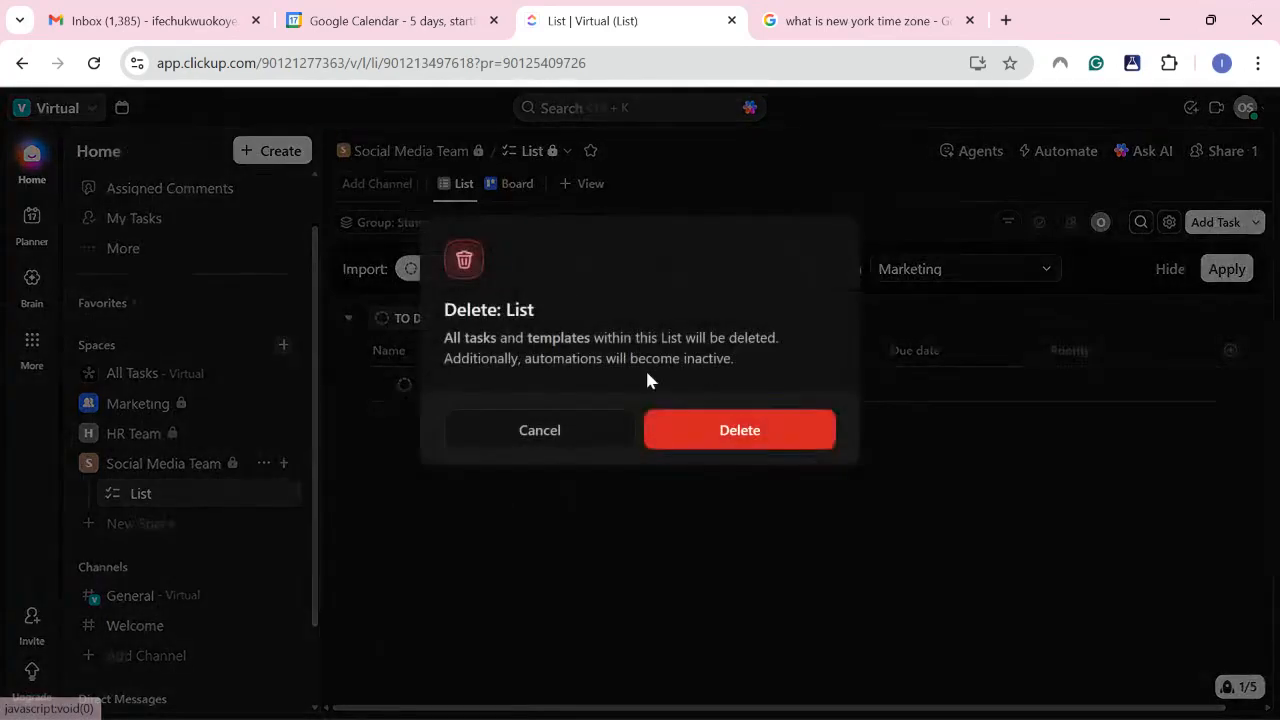
pyautogui.click(740, 430)
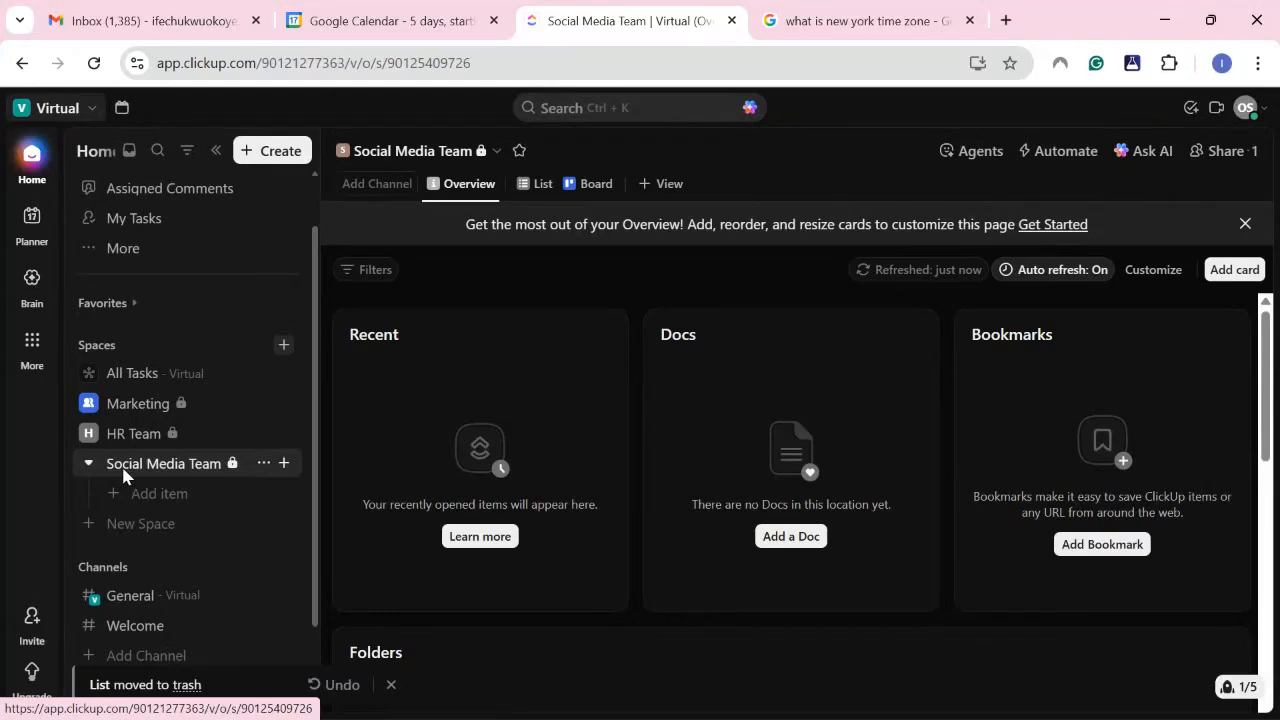
# Step: Start creating a new List in the Social Media Team Space
pyautogui.click(262, 463)
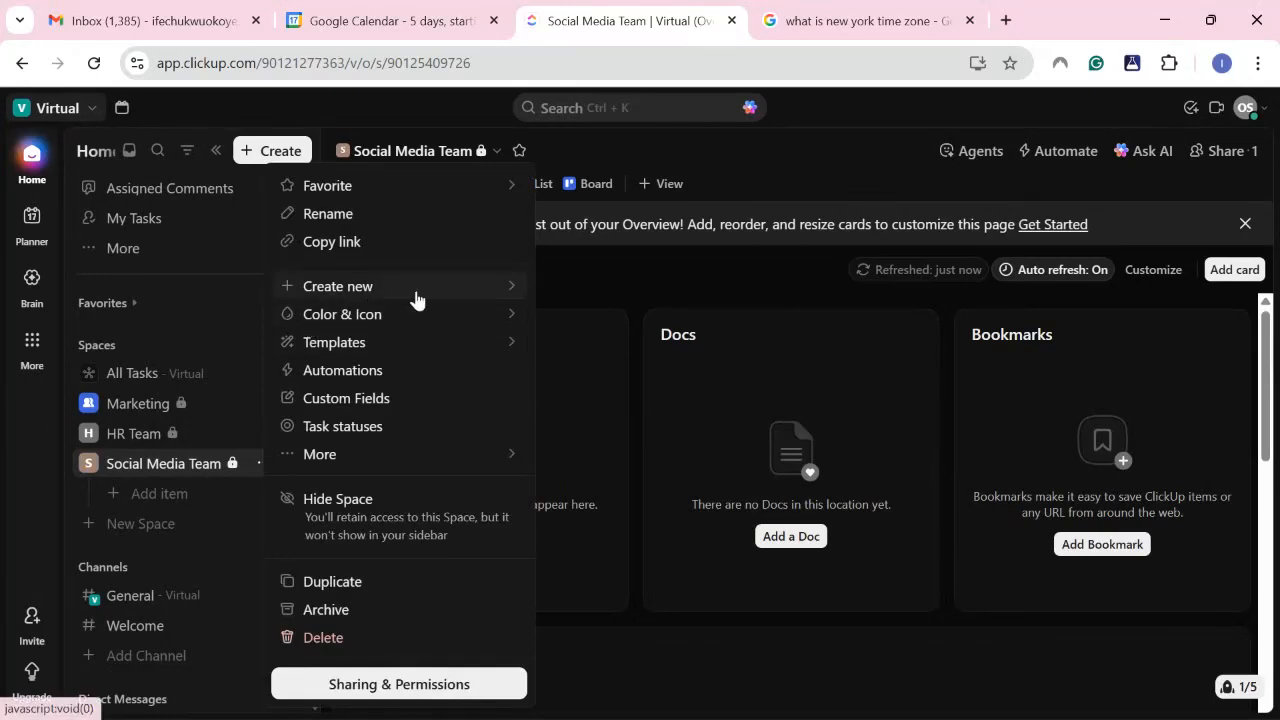
pyautogui.moveTo(467, 296)
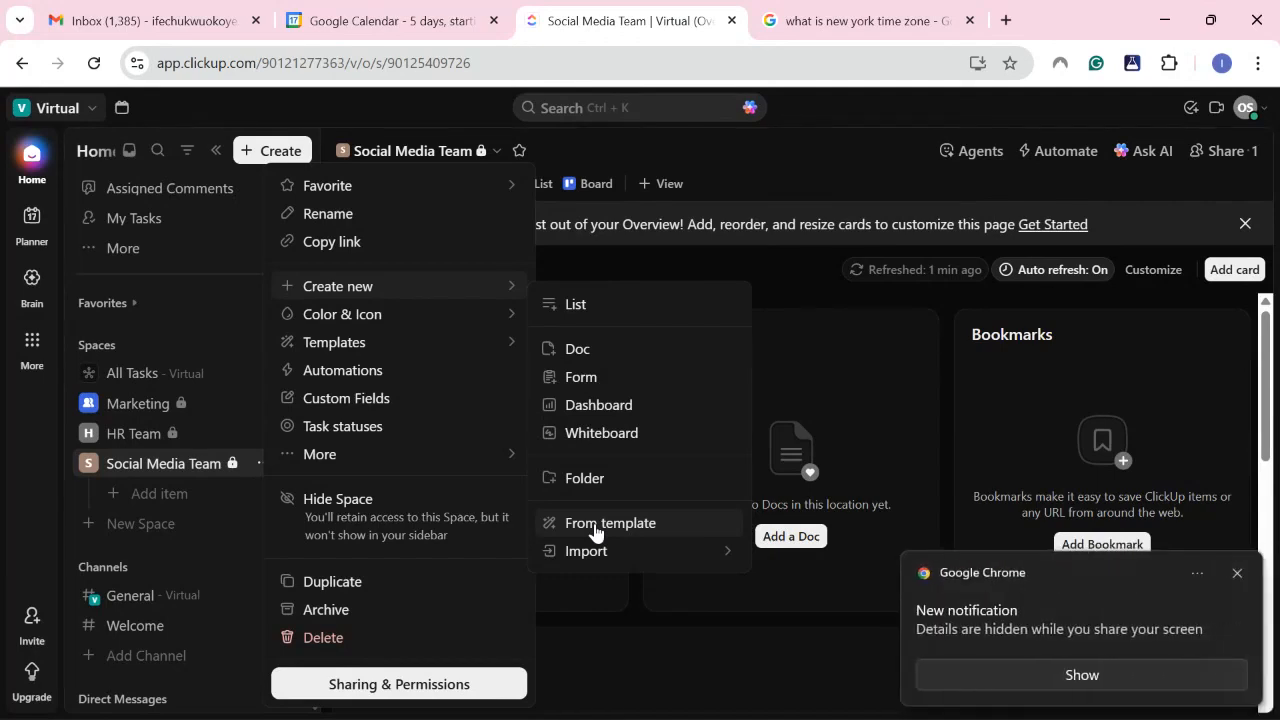
pyautogui.click(1237, 572)
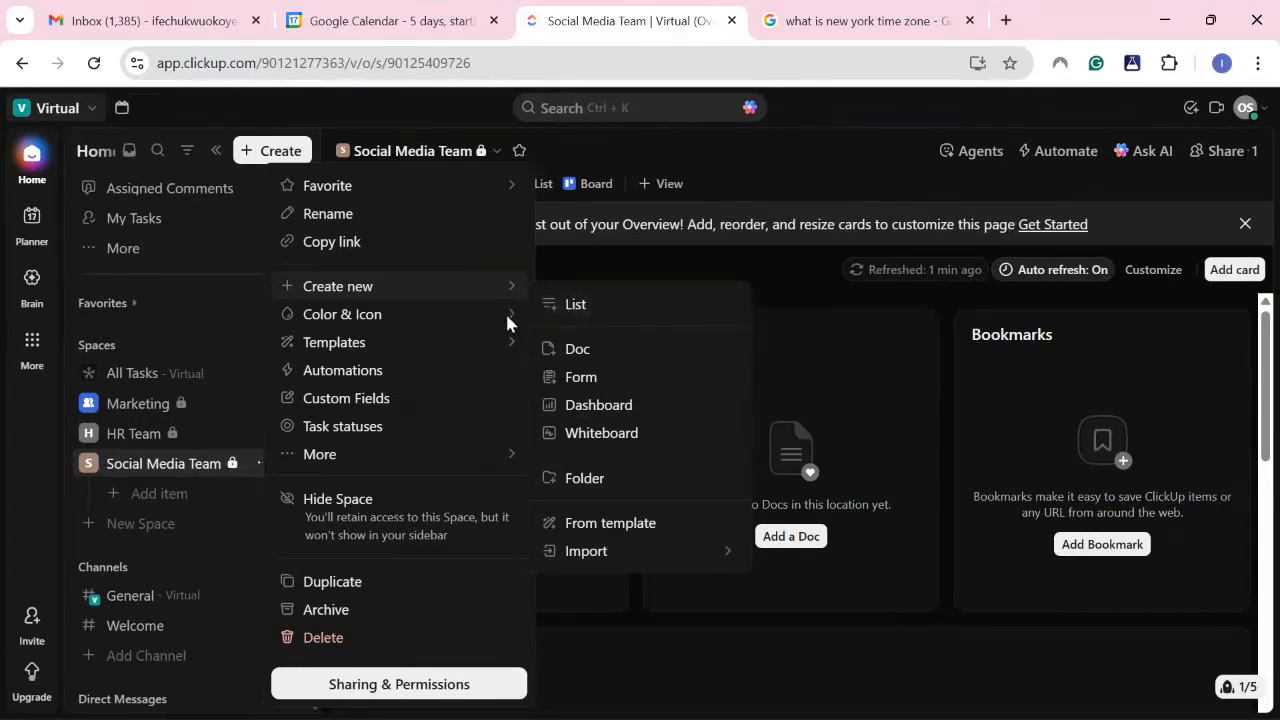
pyautogui.click(583, 308)
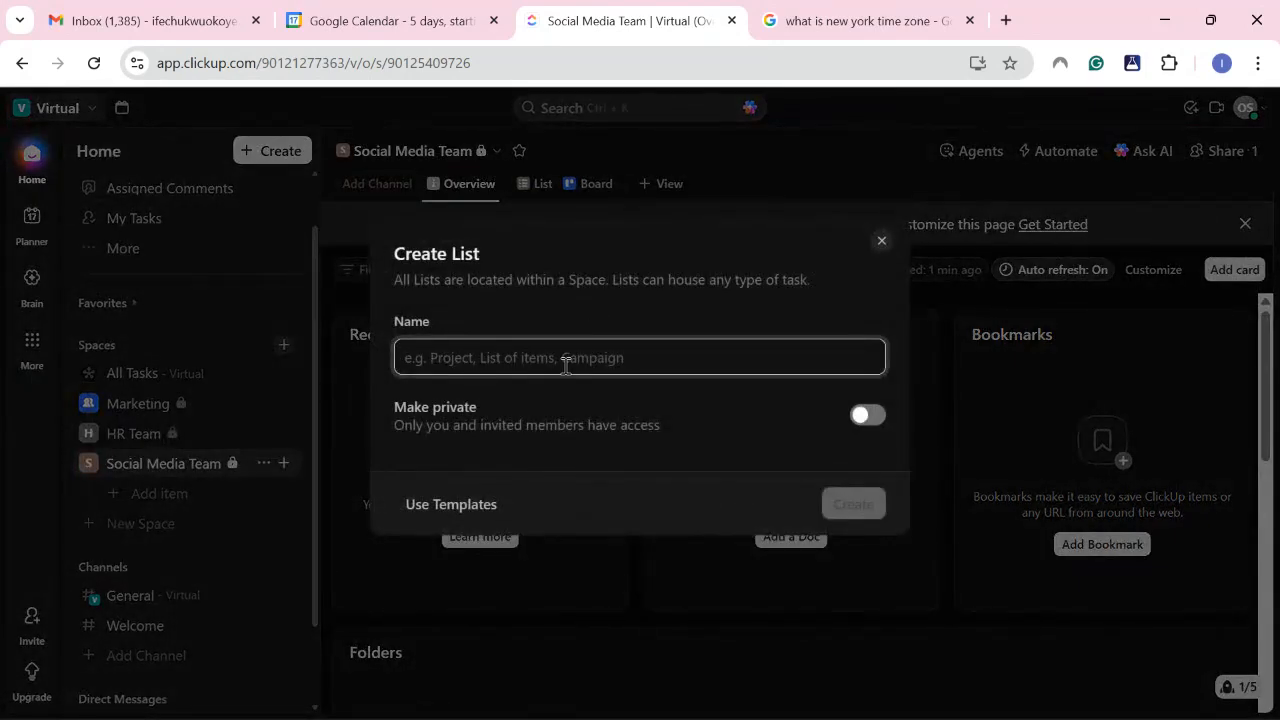
pyautogui.write('Camp')
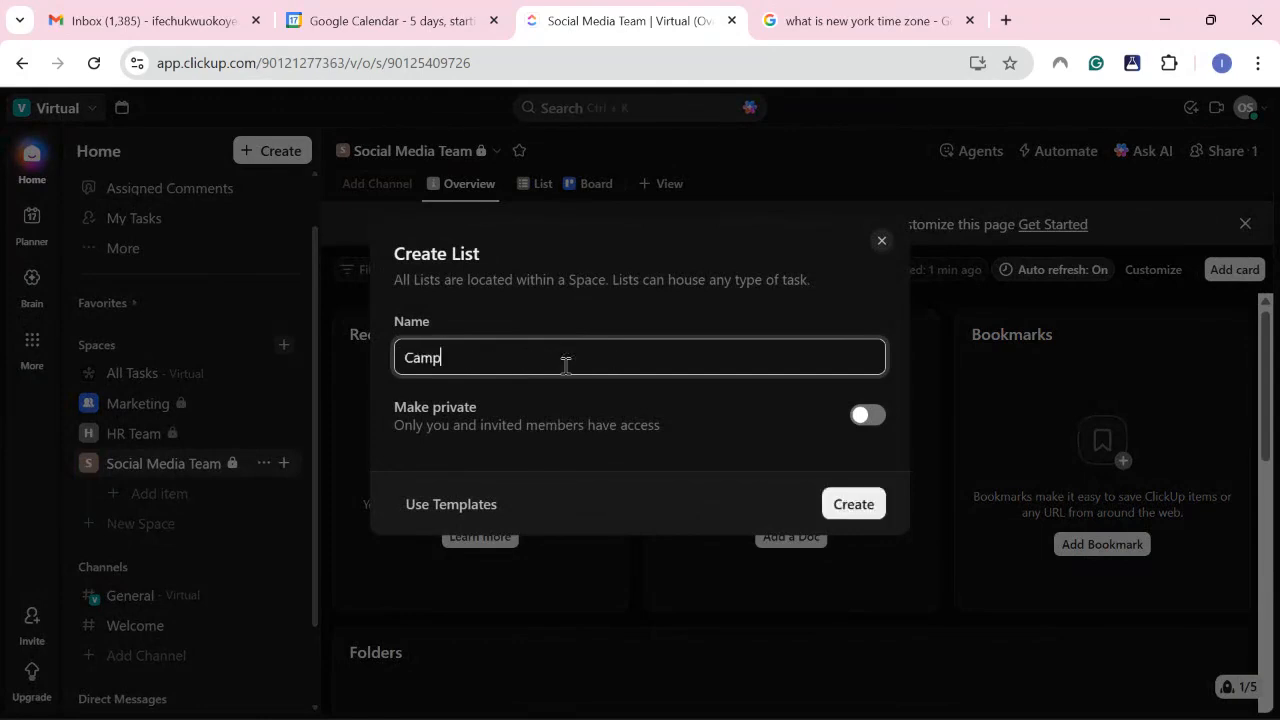
pyautogui.write('aigns')
pyautogui.press('BackSpace')
pyautogui.press('BackSpace')
pyautogui.press('BackSpace')
pyautogui.press('BackSpace')
pyautogui.press('BackSpace')
pyautogui.press('BackSpace')
pyautogui.press('BackSpace')
pyautogui.press('BackSpace')
pyautogui.press('BackSpace')
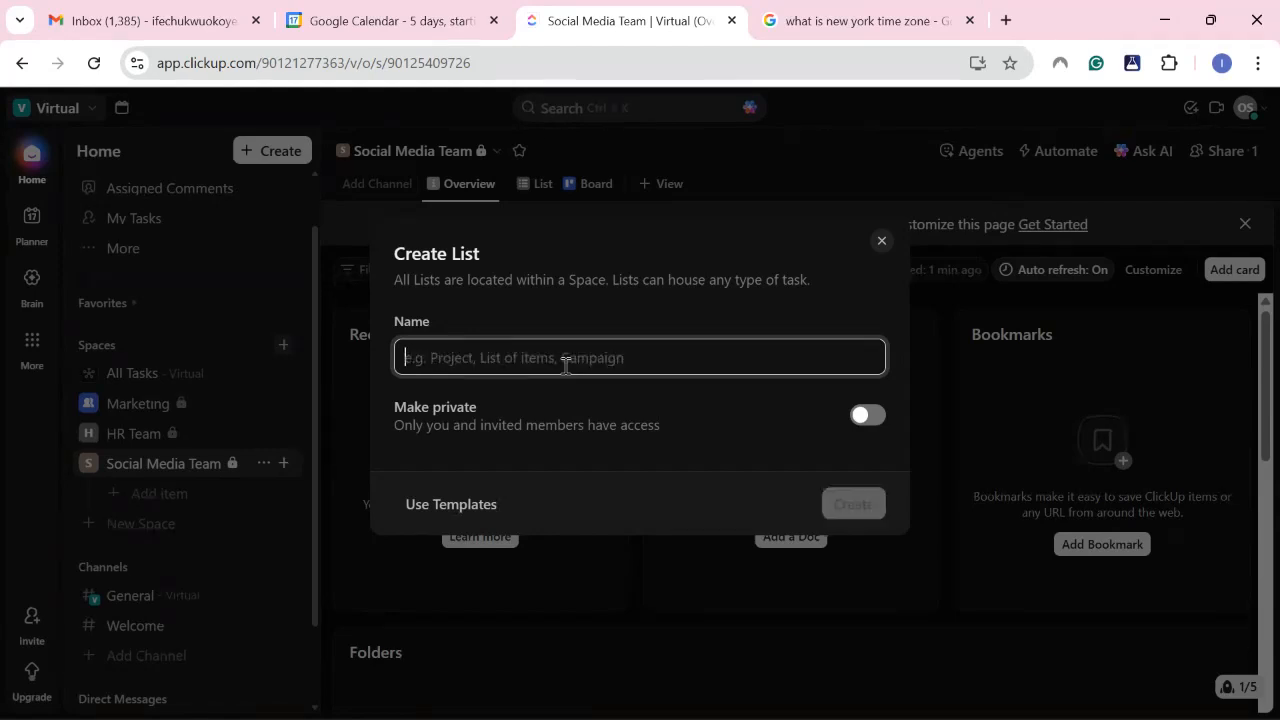
# Step: Name the new List "Facebook Campaigns", create it and dismiss the field creation pane
pyautogui.write('Face')
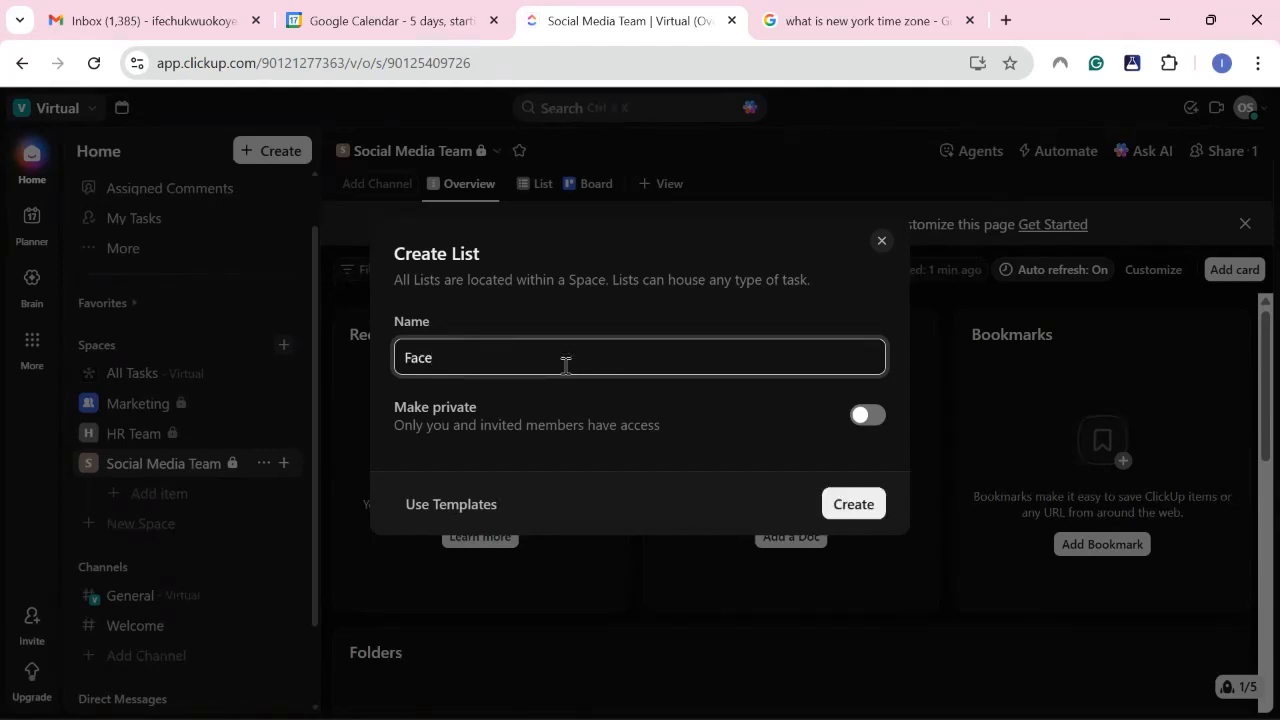
pyautogui.write('book Campaigns')
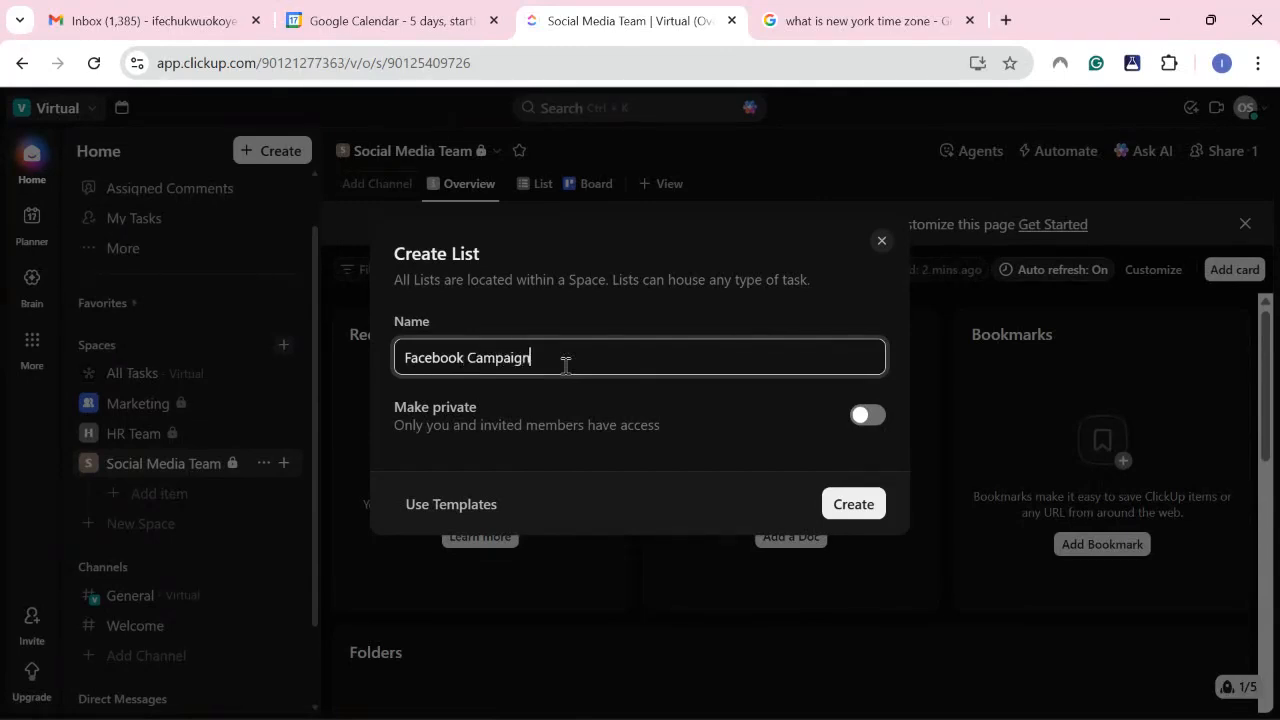
pyautogui.click(845, 502)
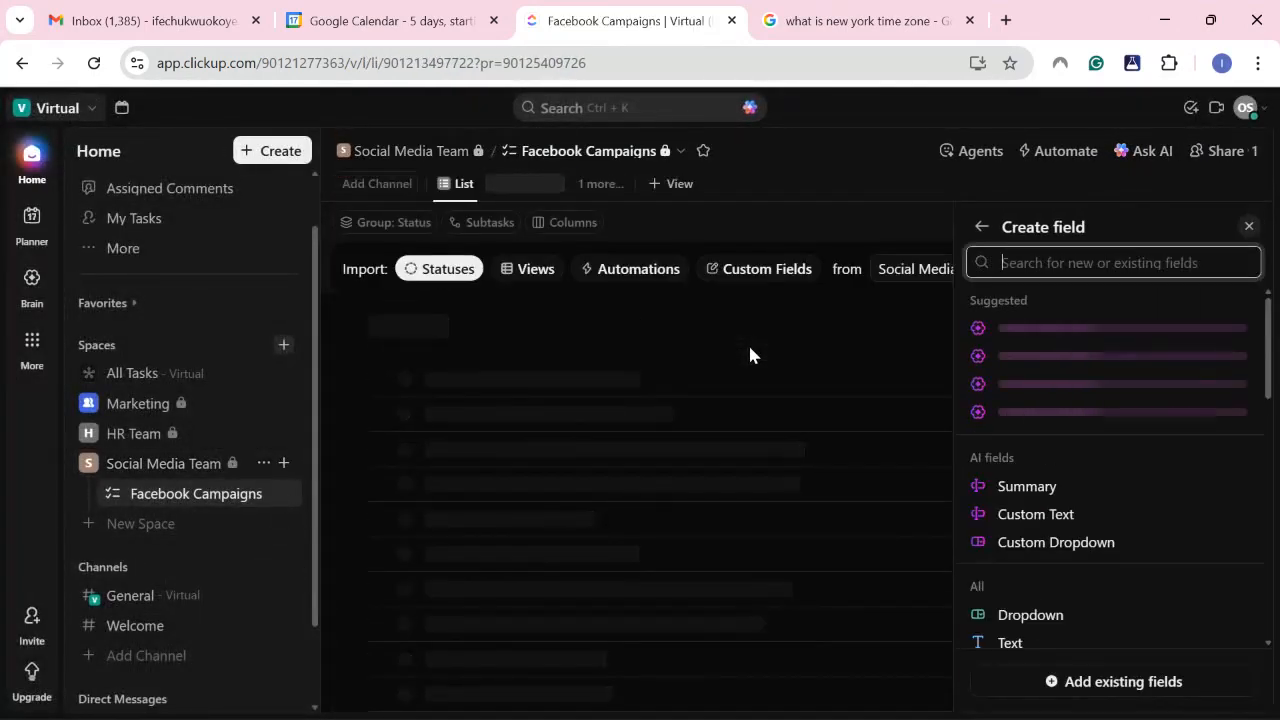
pyautogui.click(1249, 229)
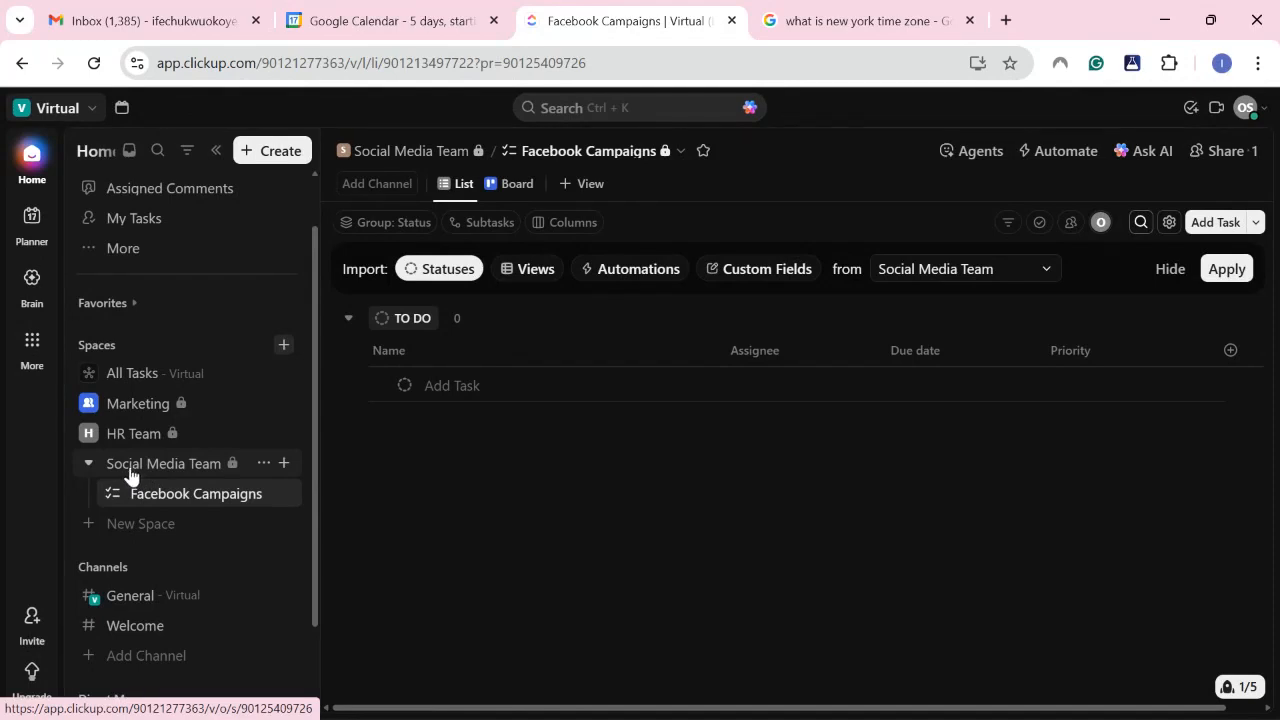
# Step: Create a List named "Instagram Campaigns" in the Social Media Team Space and open it without adding any fields
pyautogui.click(284, 465)
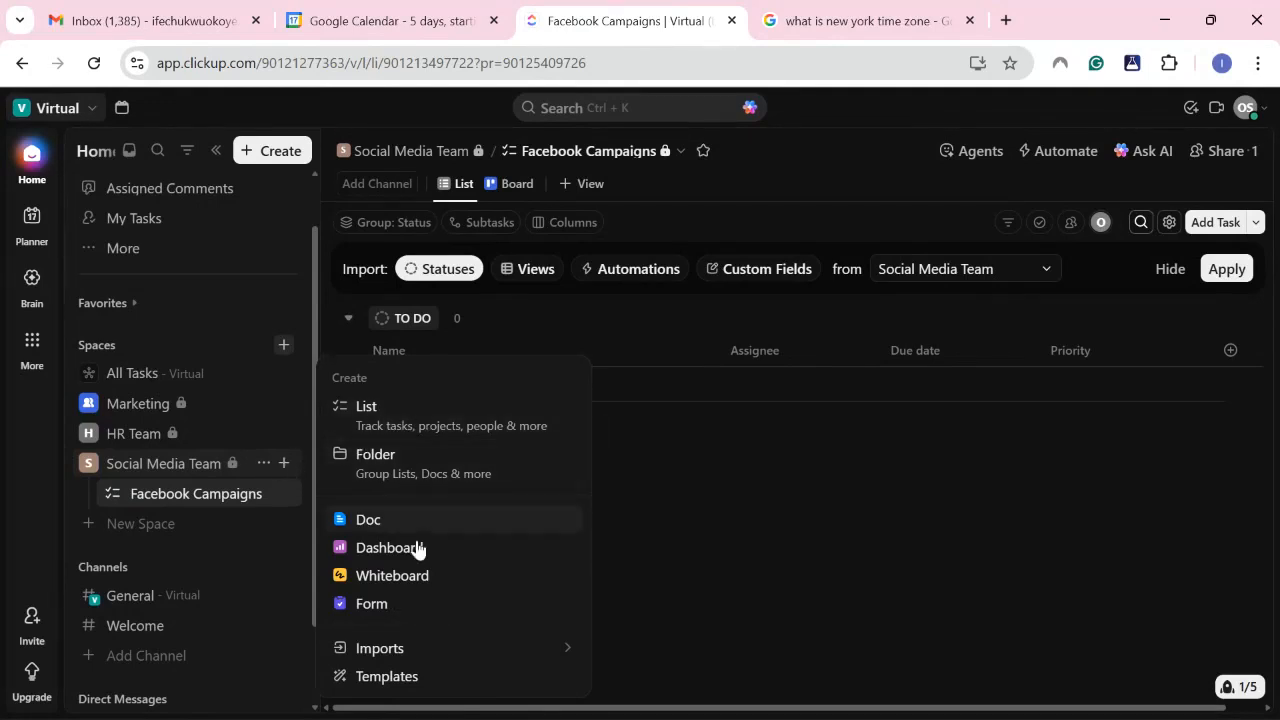
pyautogui.click(263, 463)
pyautogui.click(263, 464)
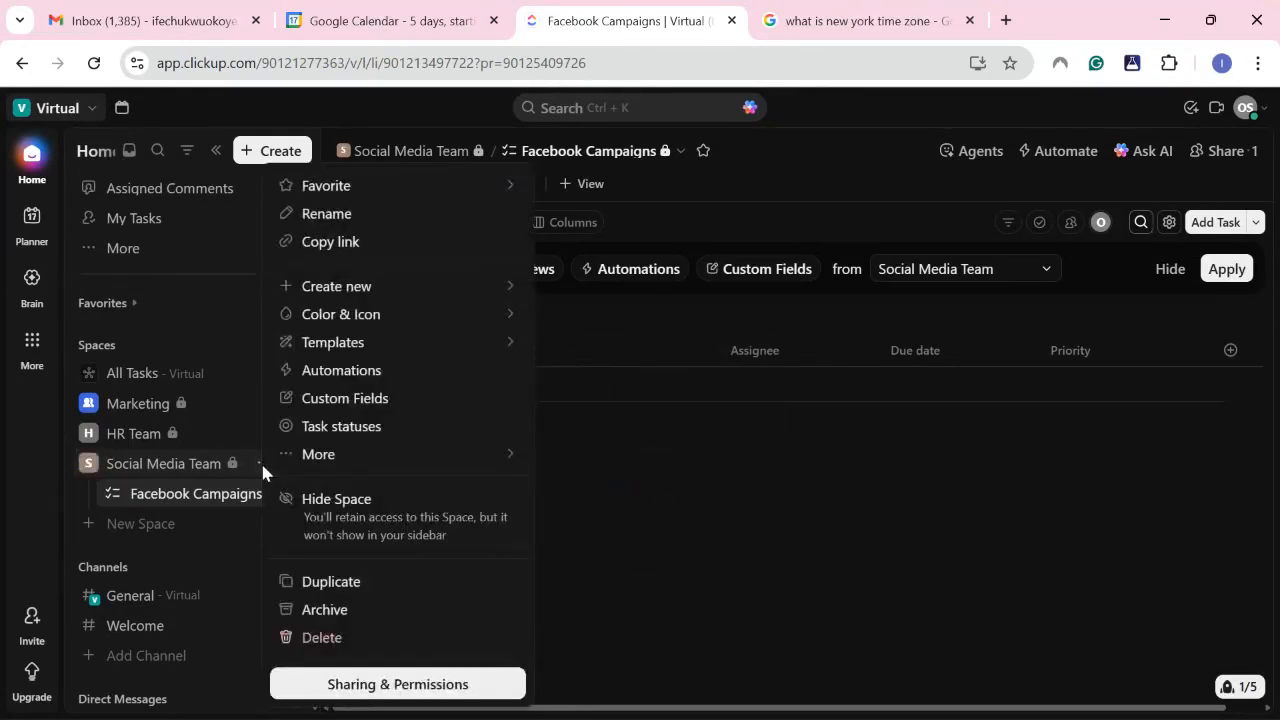
pyautogui.moveTo(322, 297)
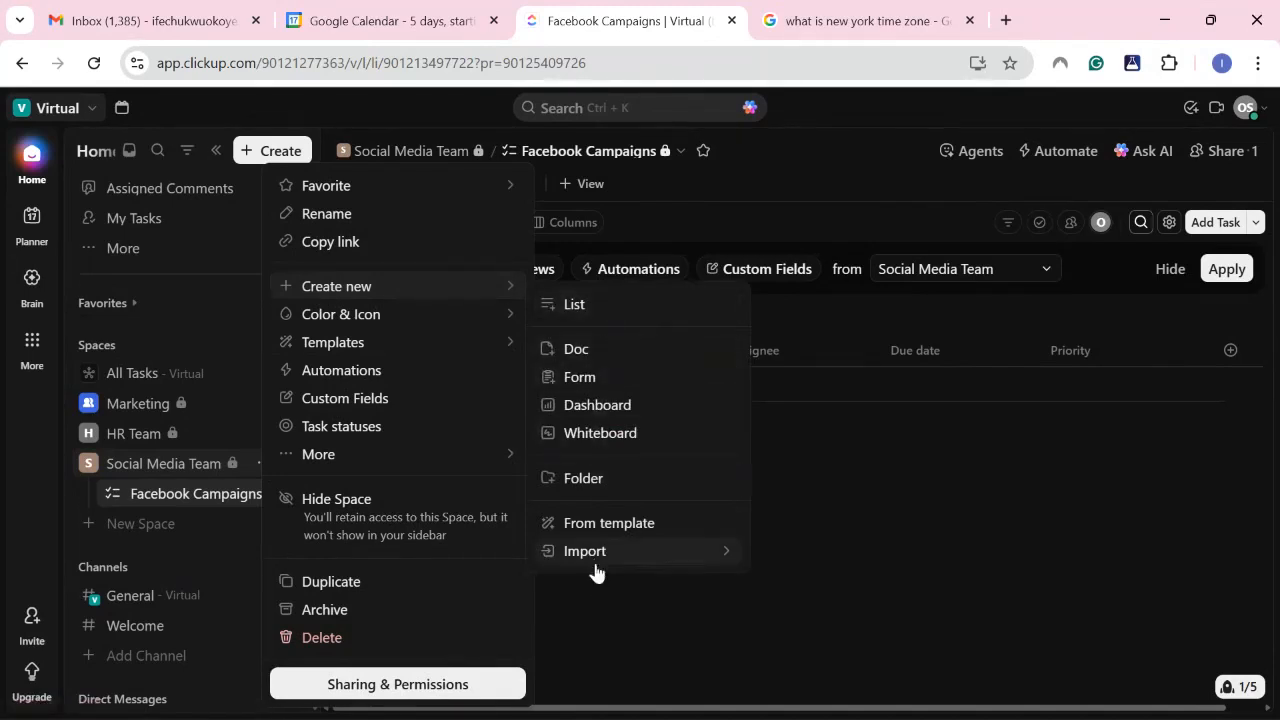
pyautogui.click(580, 306)
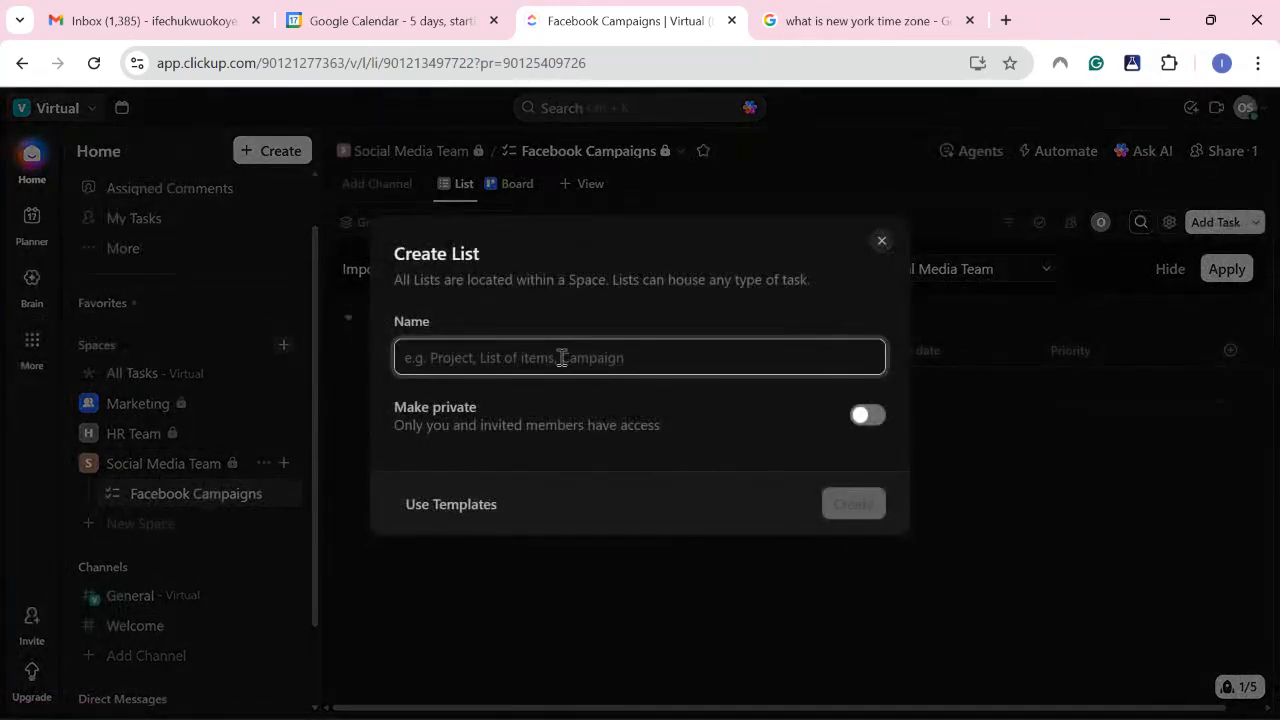
pyautogui.write('I')
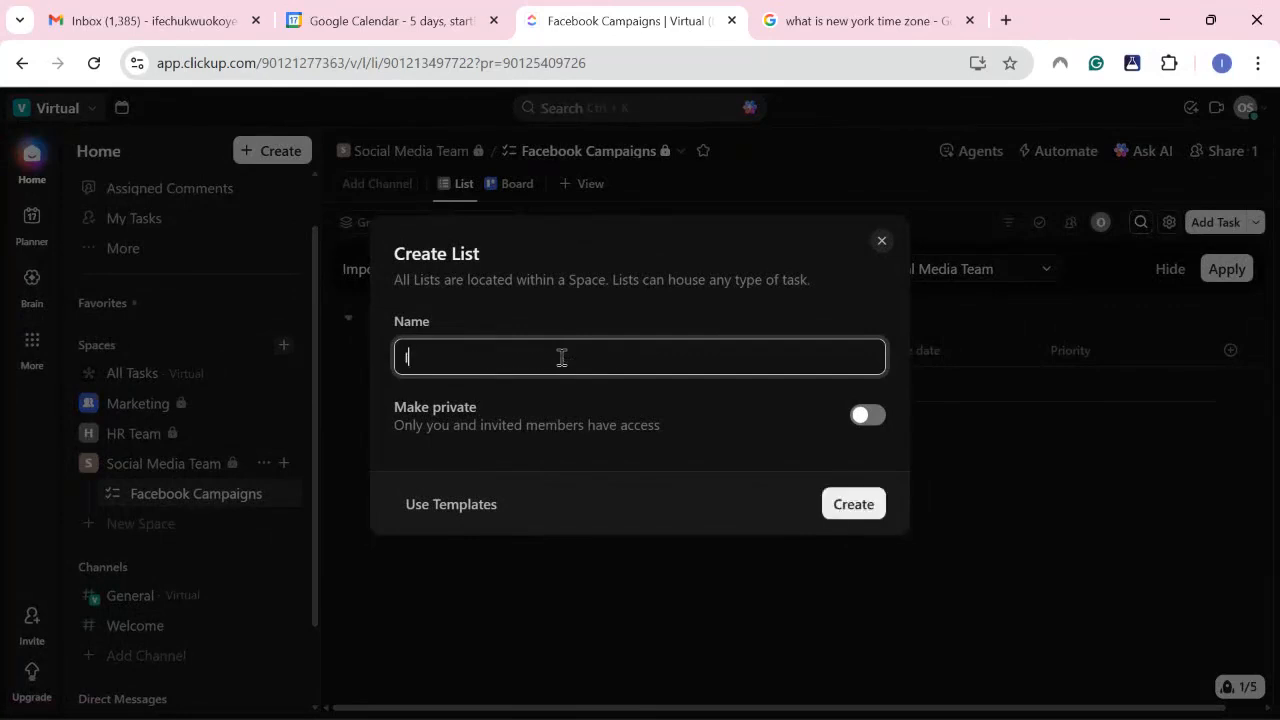
pyautogui.write('nstagram Cam')
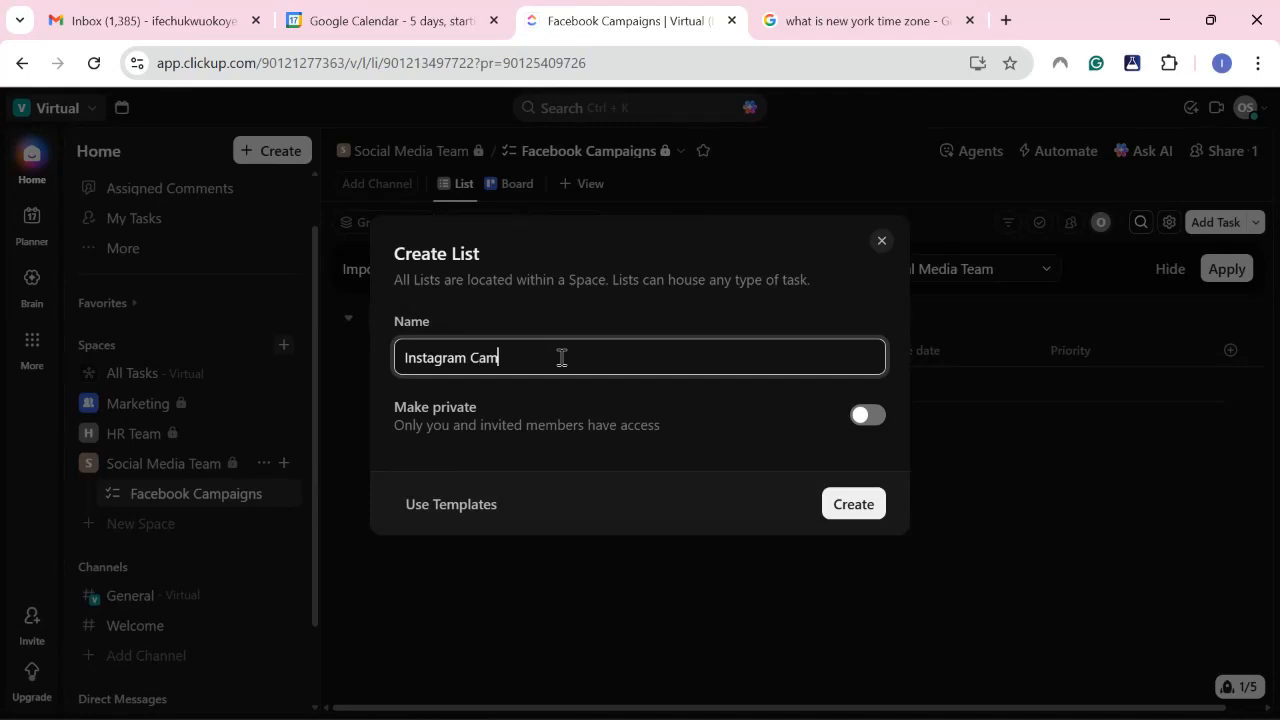
pyautogui.write('paigns')
pyautogui.click(852, 512)
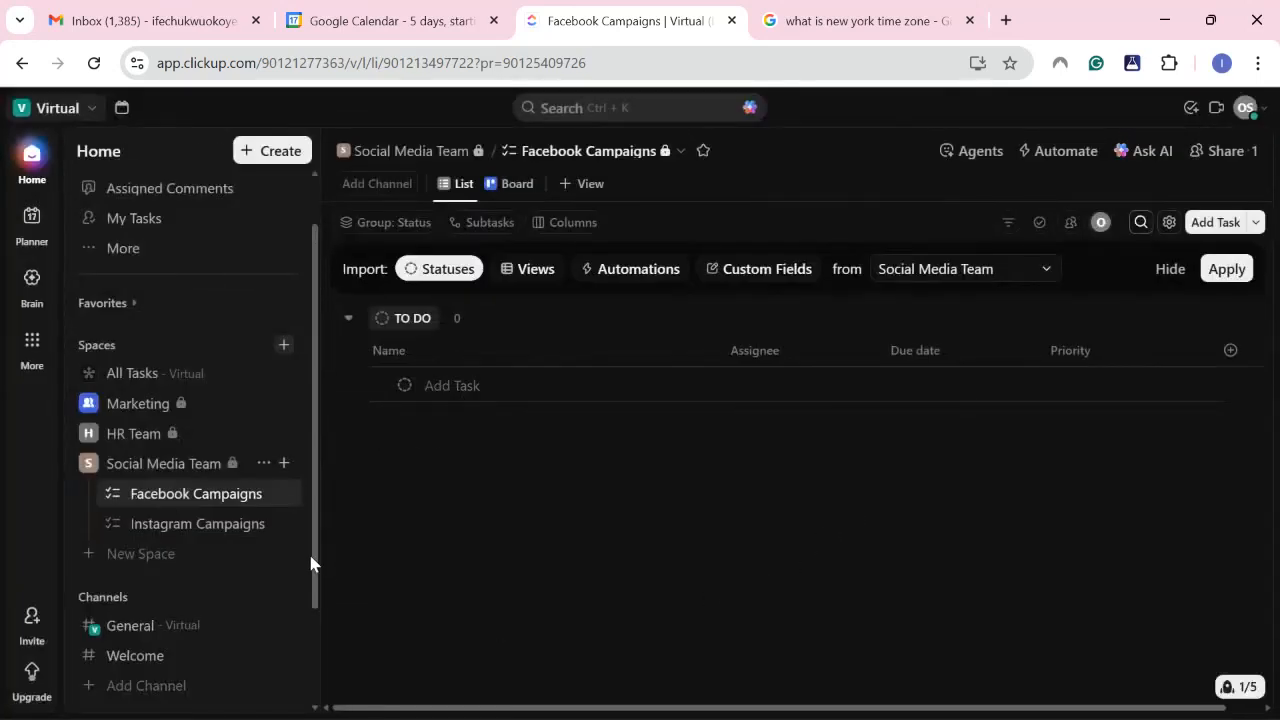
pyautogui.click(268, 528)
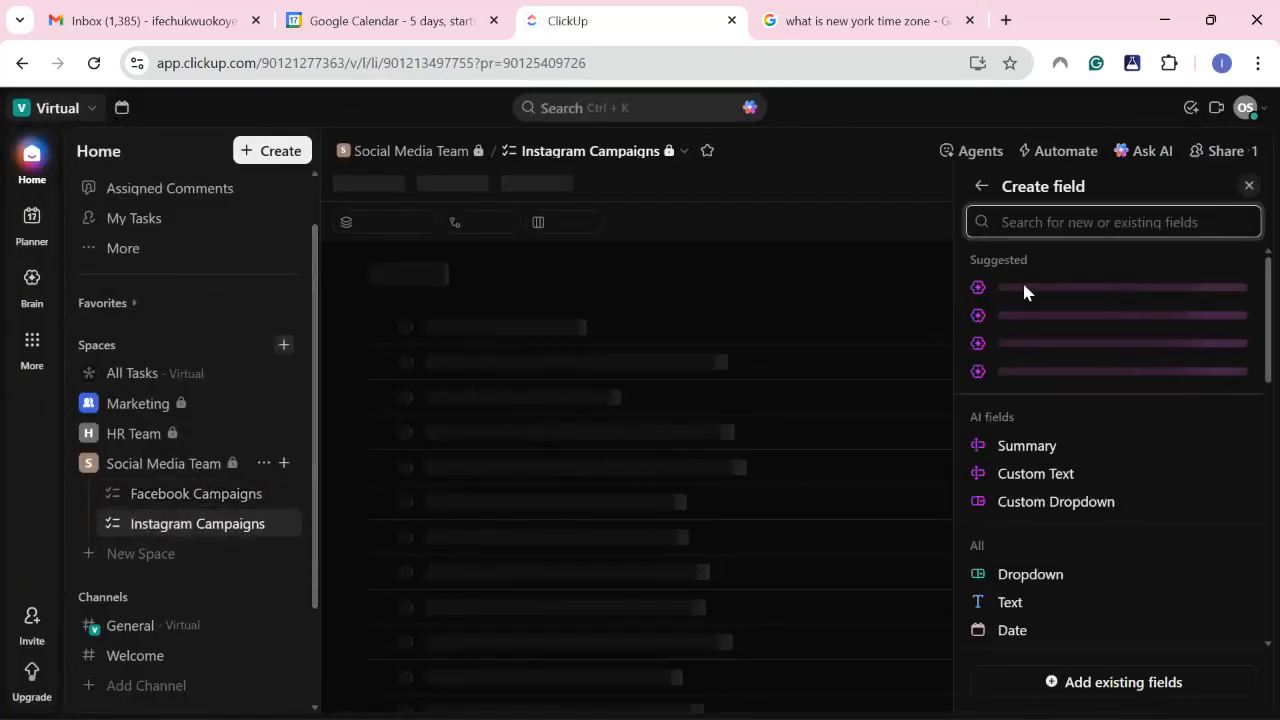
pyautogui.click(1249, 229)
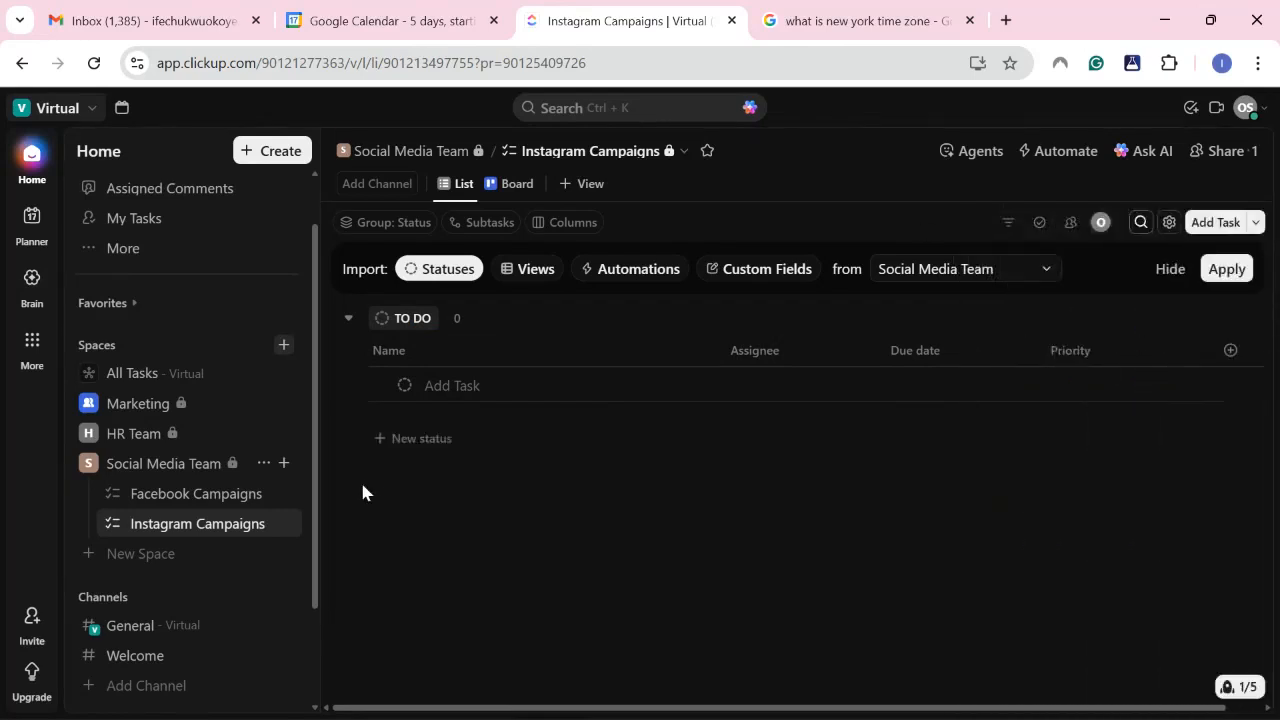
# Step: Start a new task in the Facebook Campaigns List and name it "Create 20 Flier Canva designs"
pyautogui.click(148, 501)
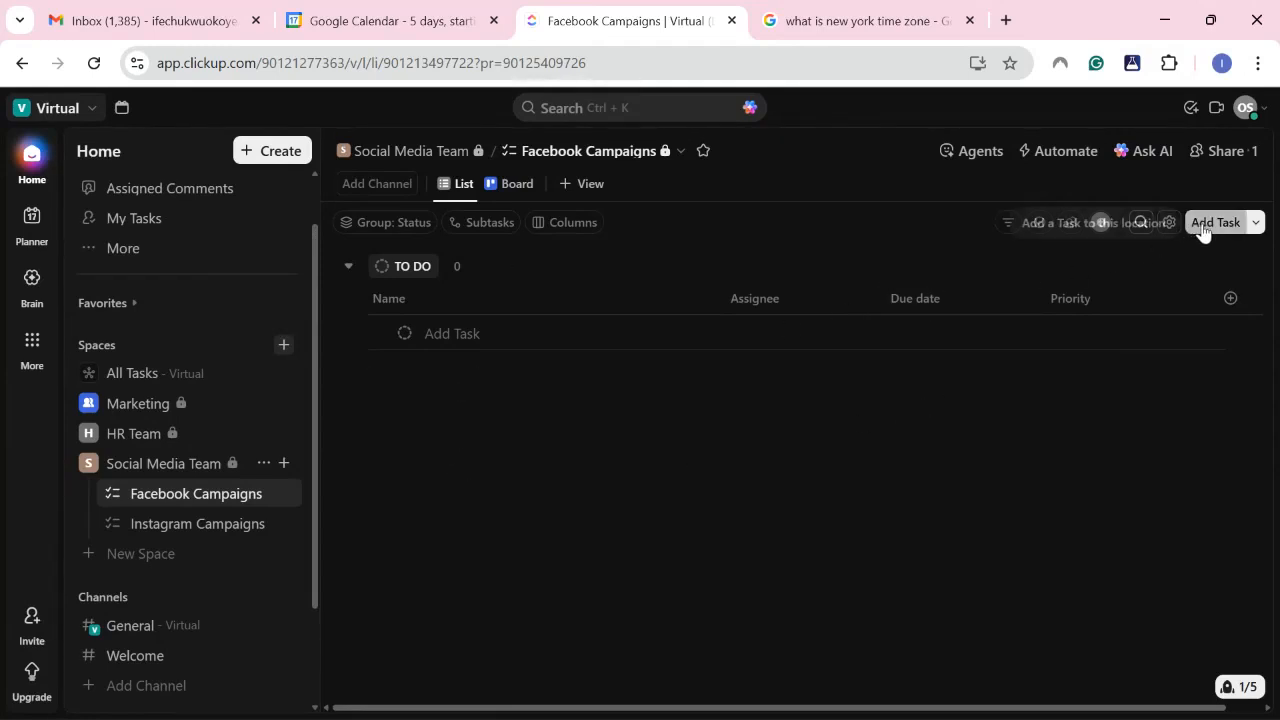
pyautogui.click(474, 333)
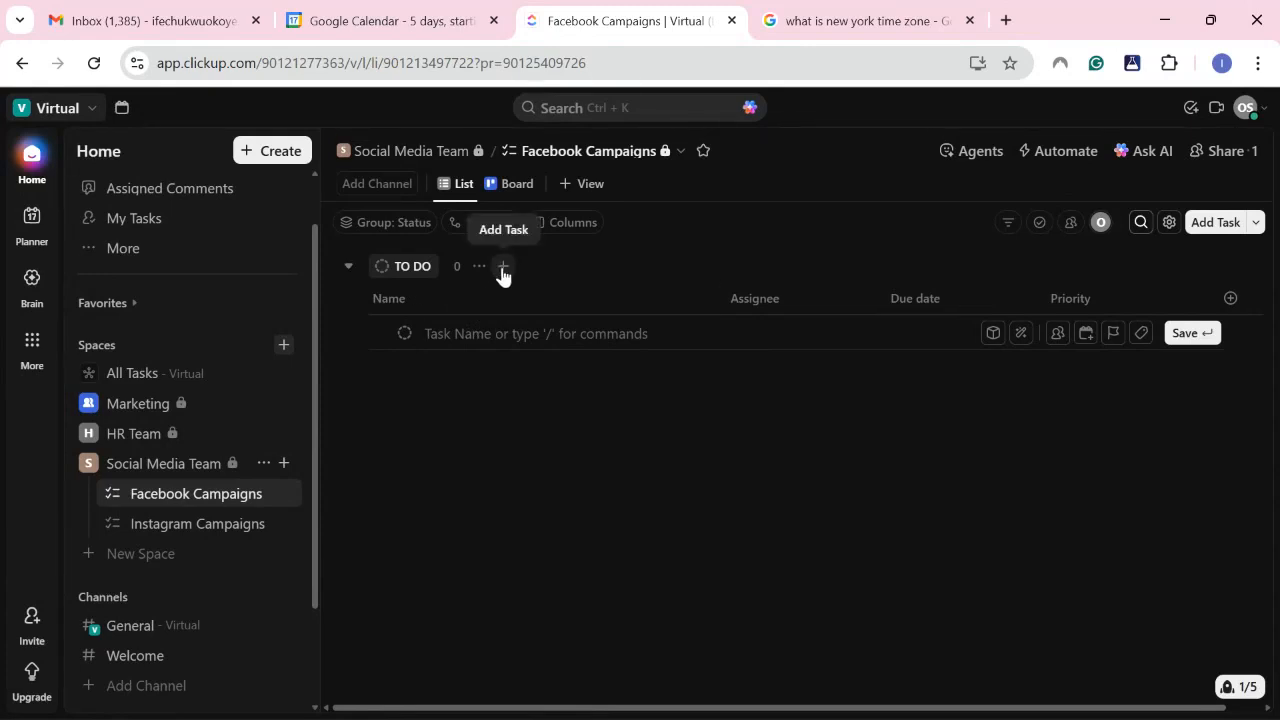
pyautogui.click(1218, 223)
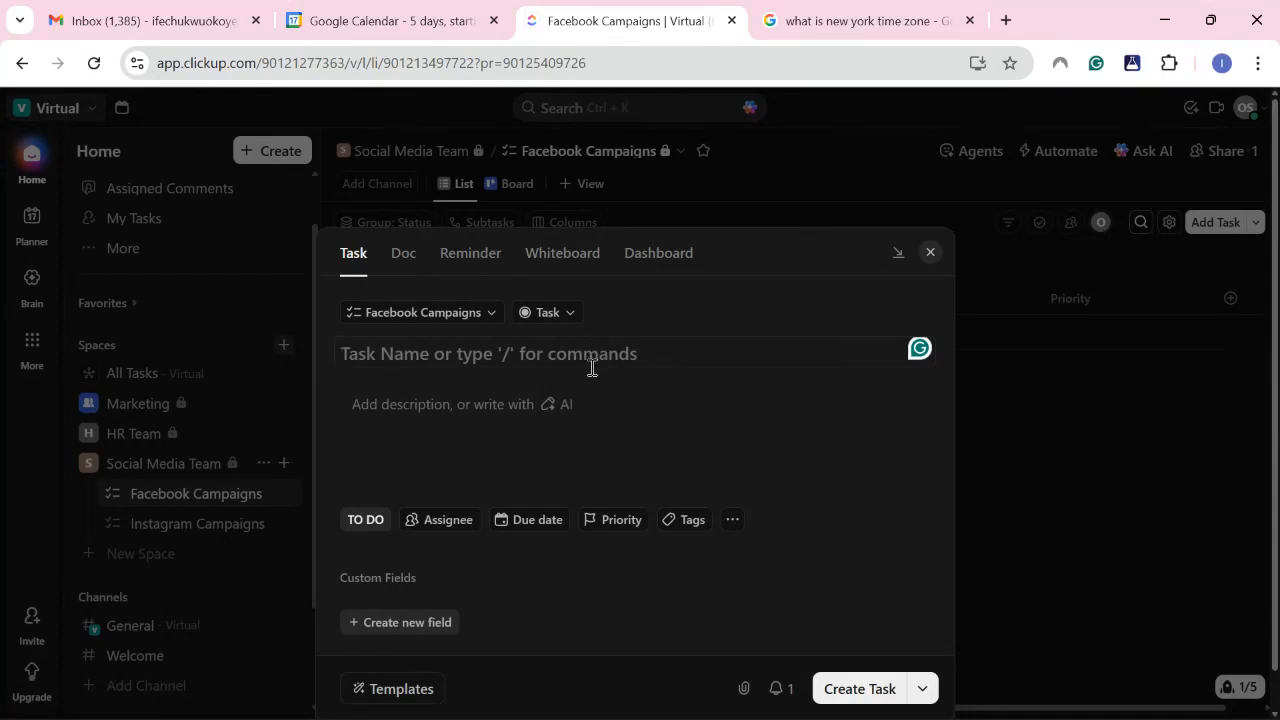
pyautogui.write('Creat')
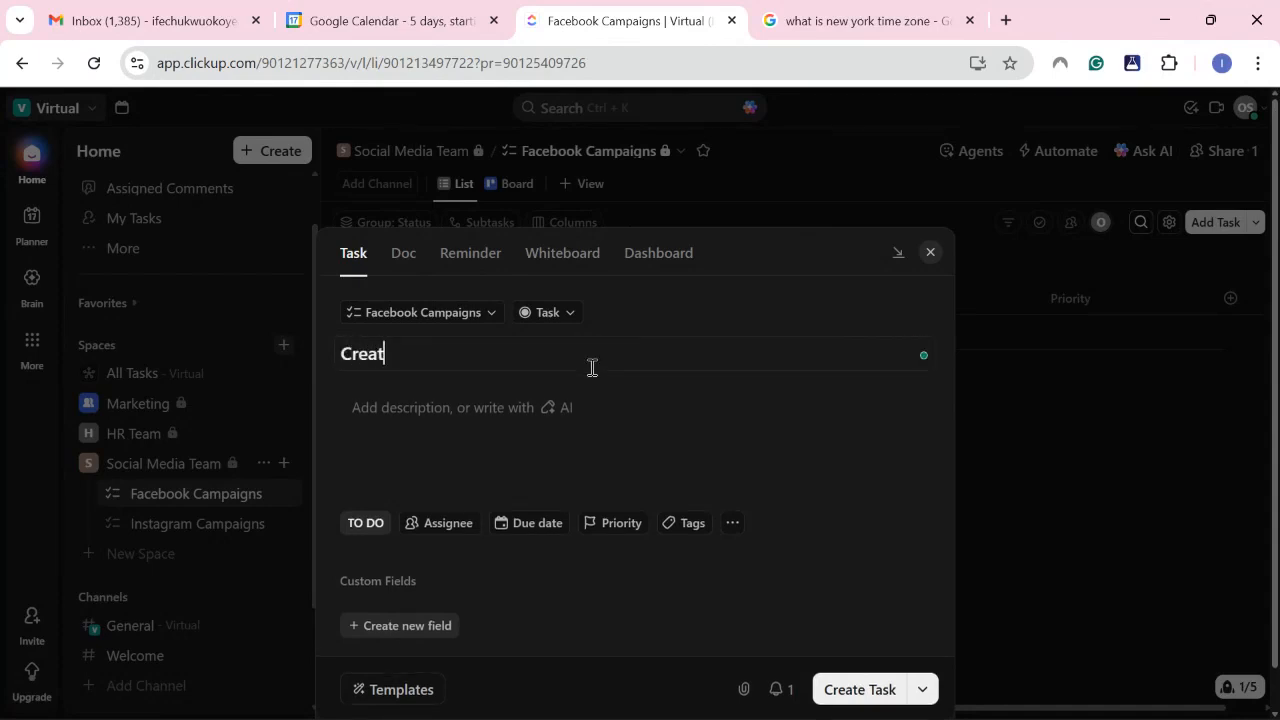
pyautogui.write('e Canva des')
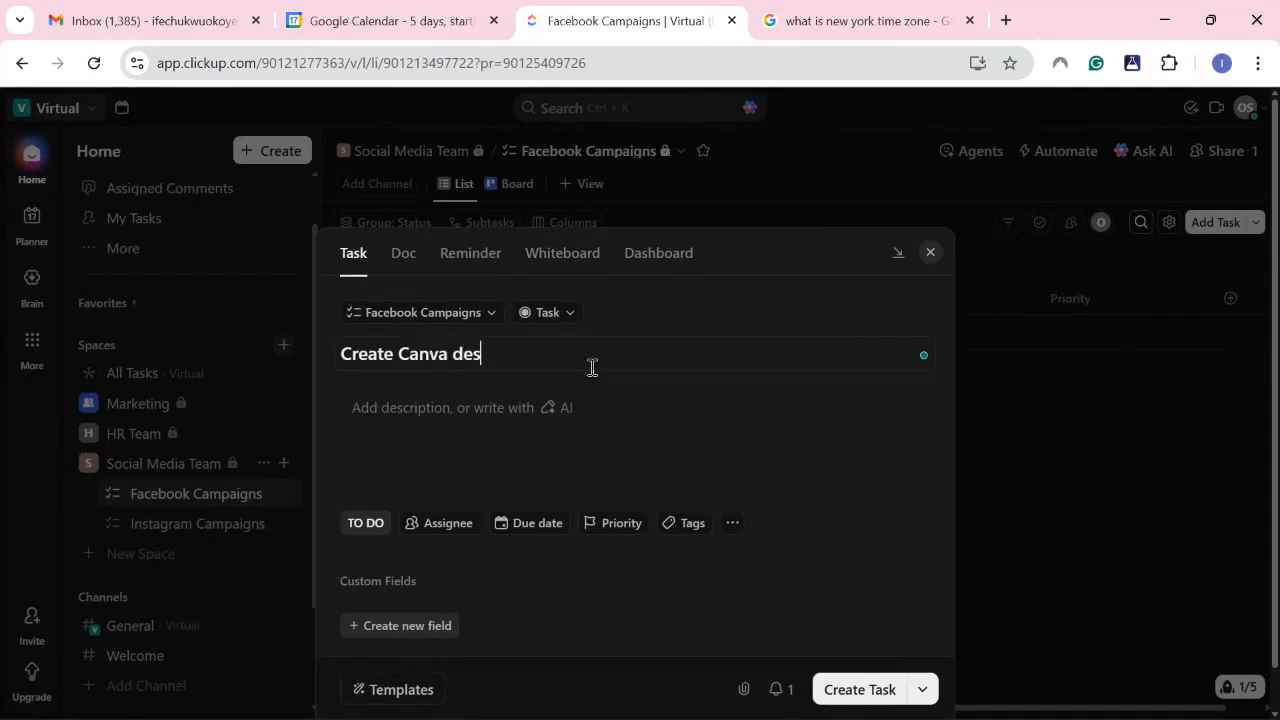
pyautogui.write('igns')
pyautogui.click(403, 353)
pyautogui.write('10 ')
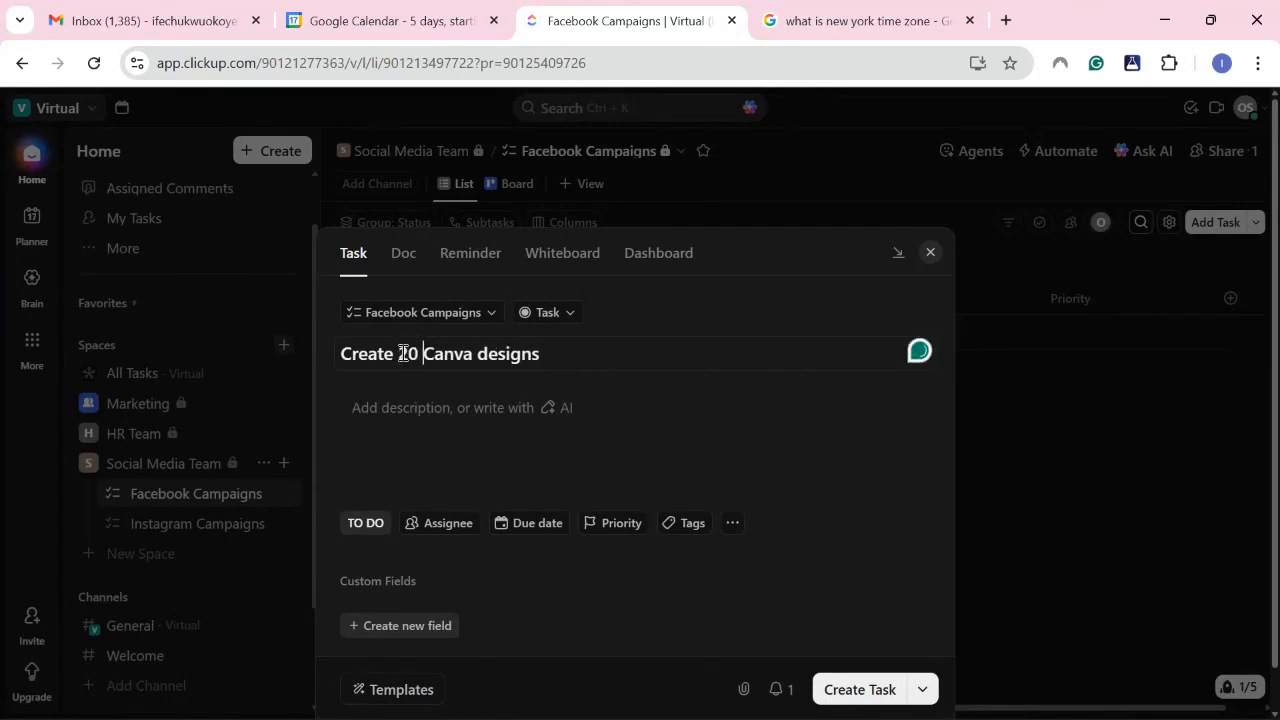
pyautogui.write('Flier')
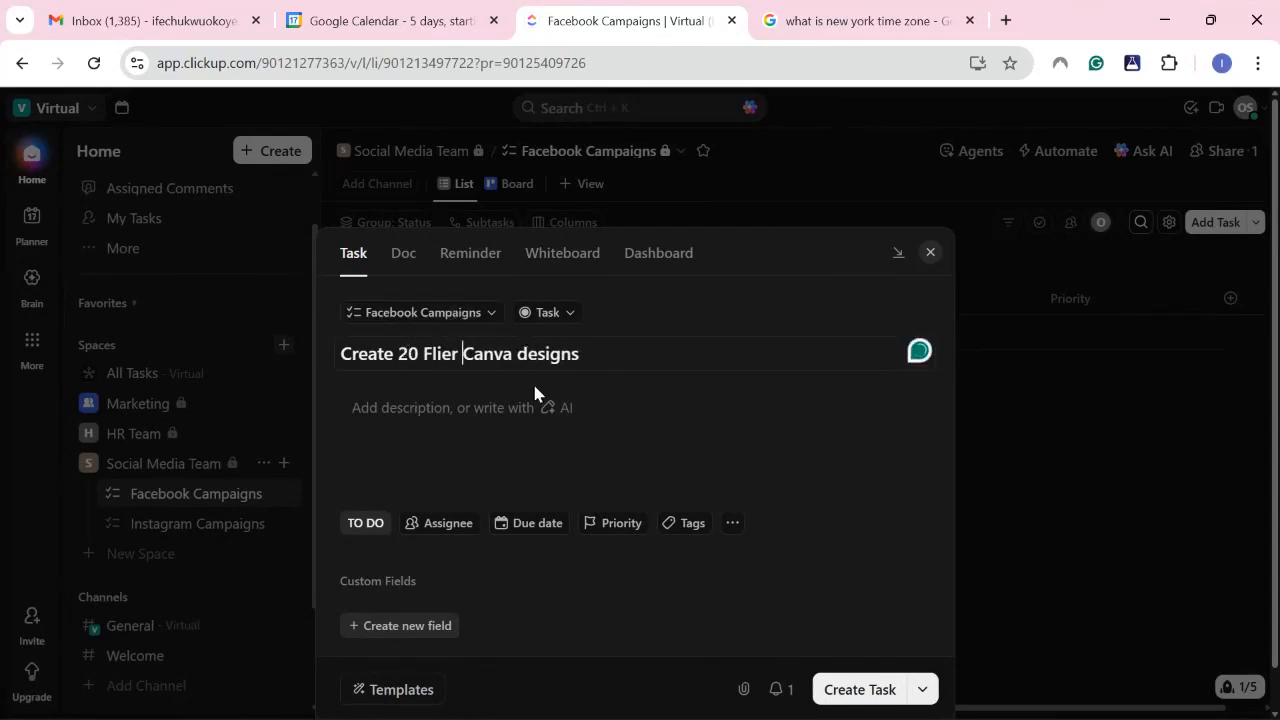
# Step: Examine the status options for the new task and keep TO DO selected
pyautogui.click(437, 403)
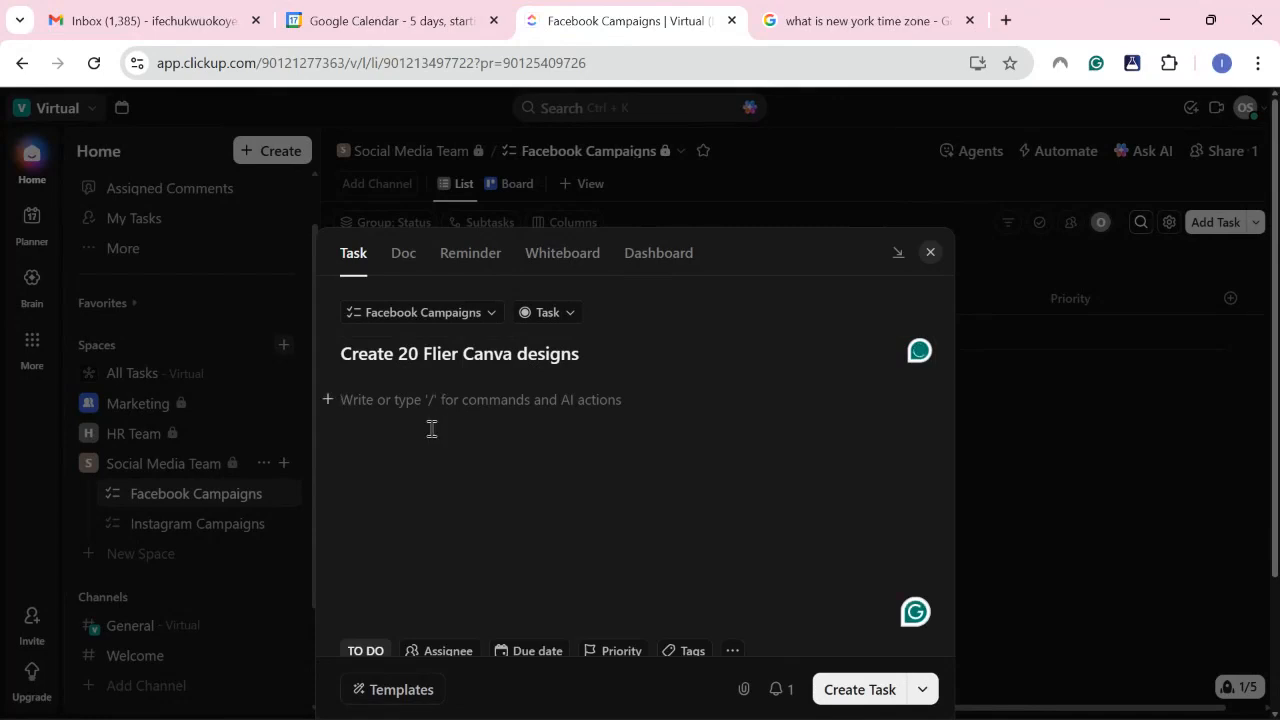
pyautogui.scroll(-3, 432, 429)
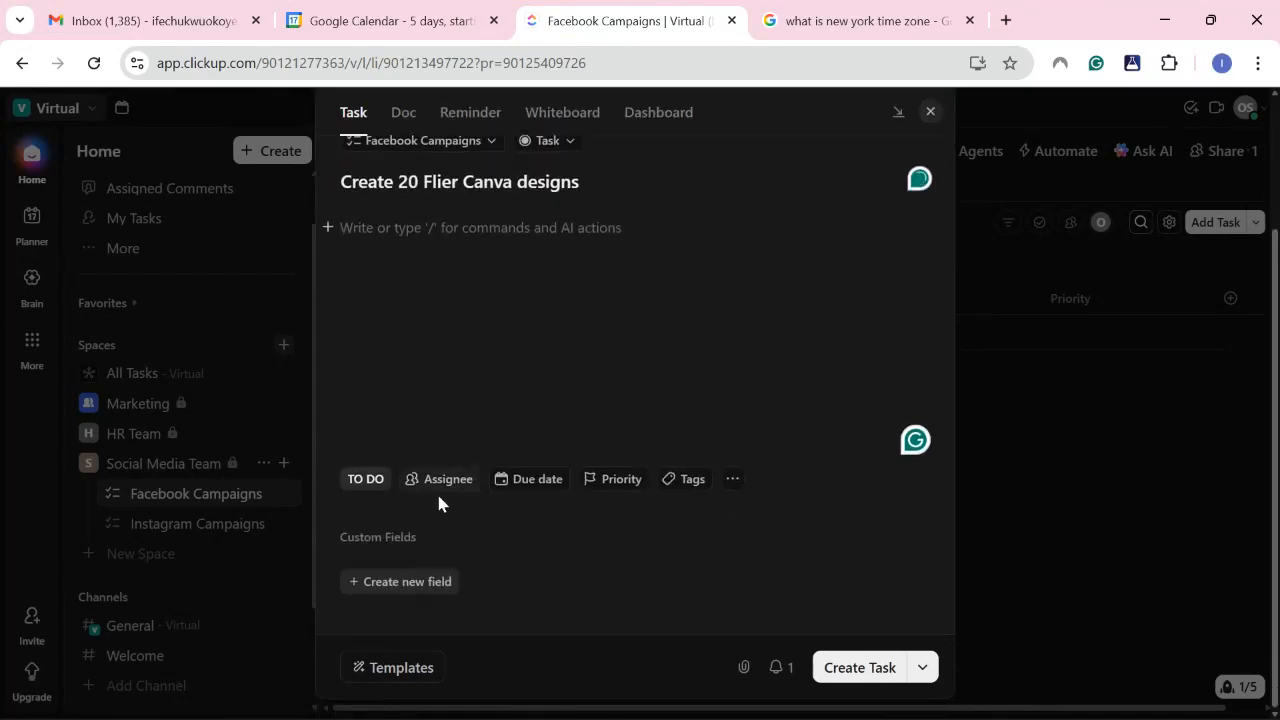
pyautogui.click(366, 481)
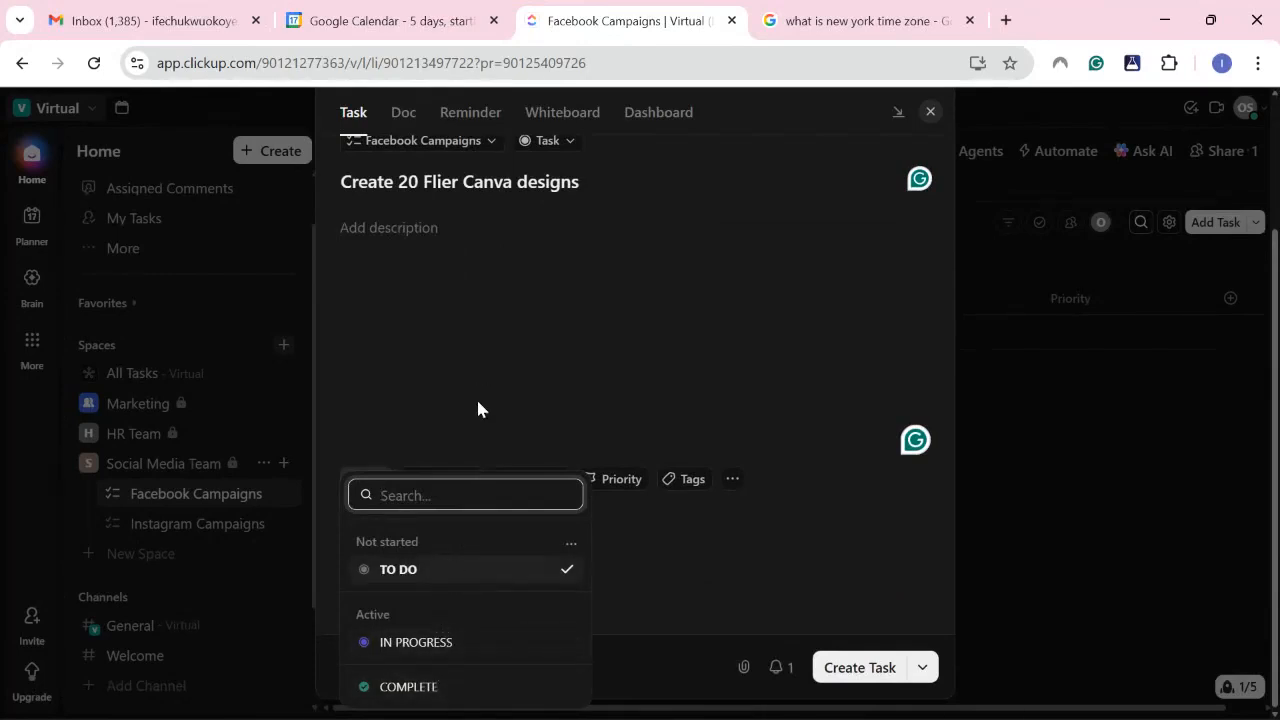
pyautogui.click(398, 576)
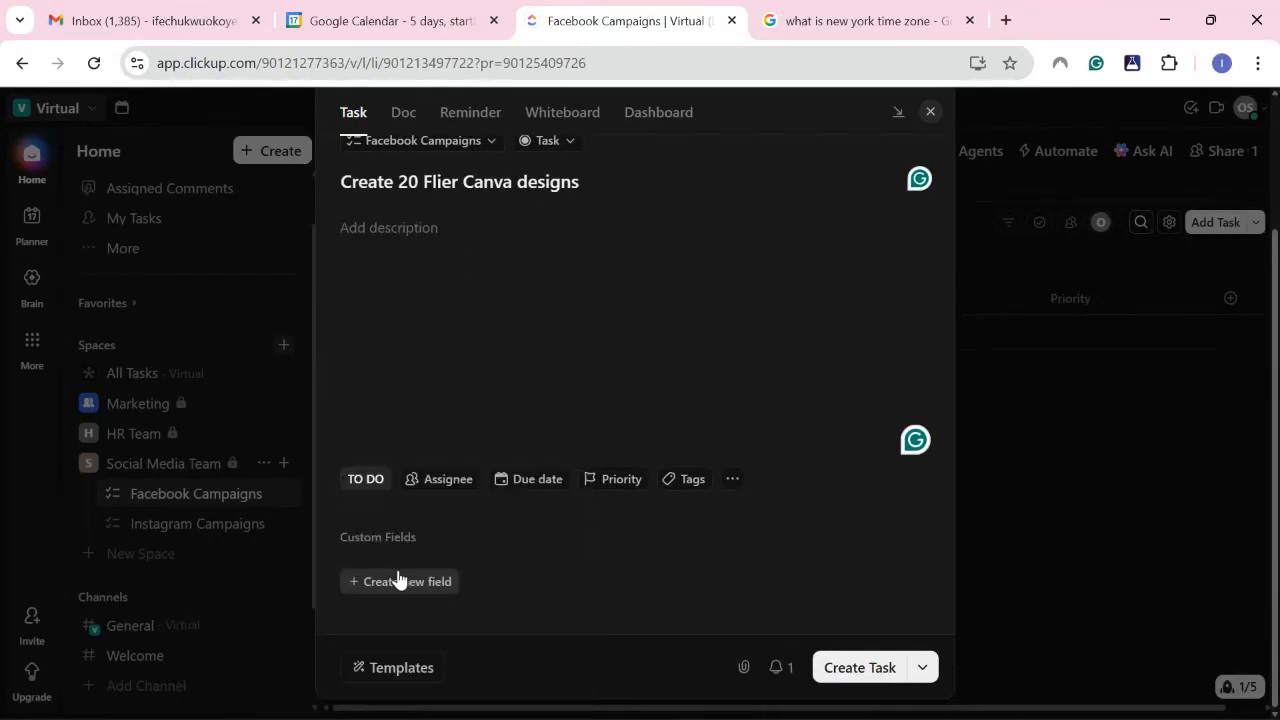
pyautogui.click(370, 485)
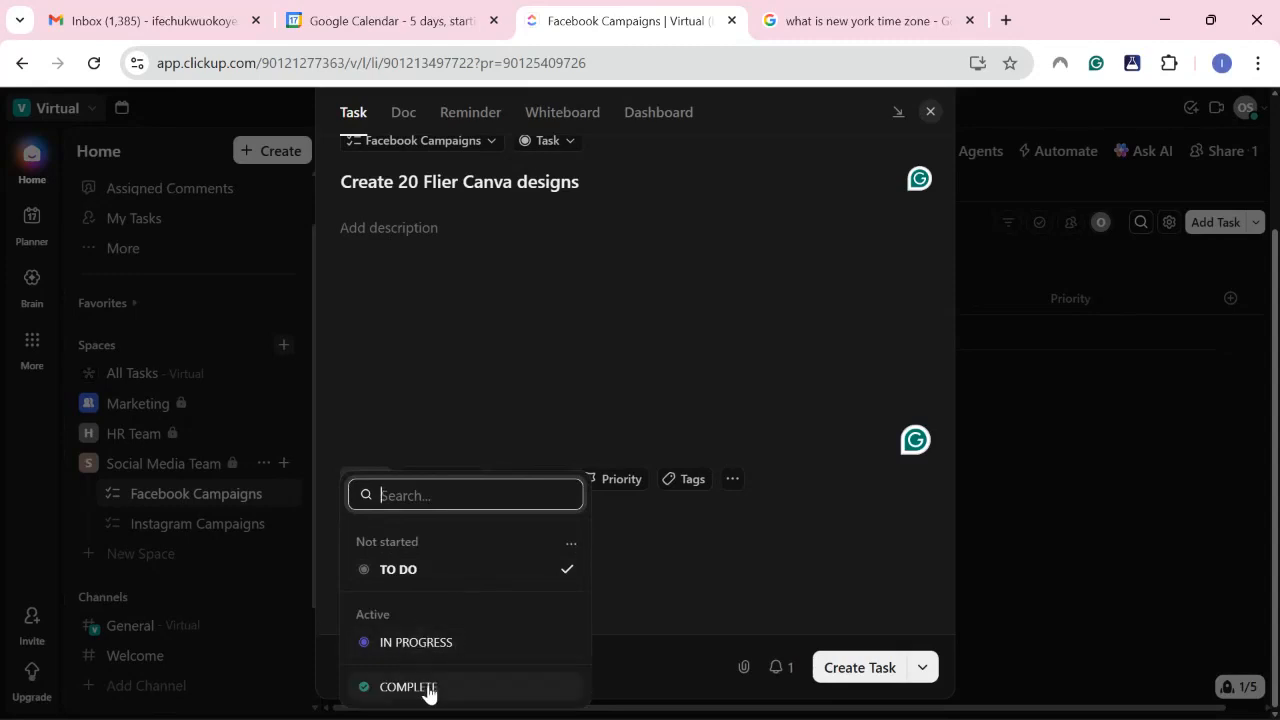
pyautogui.click(491, 400)
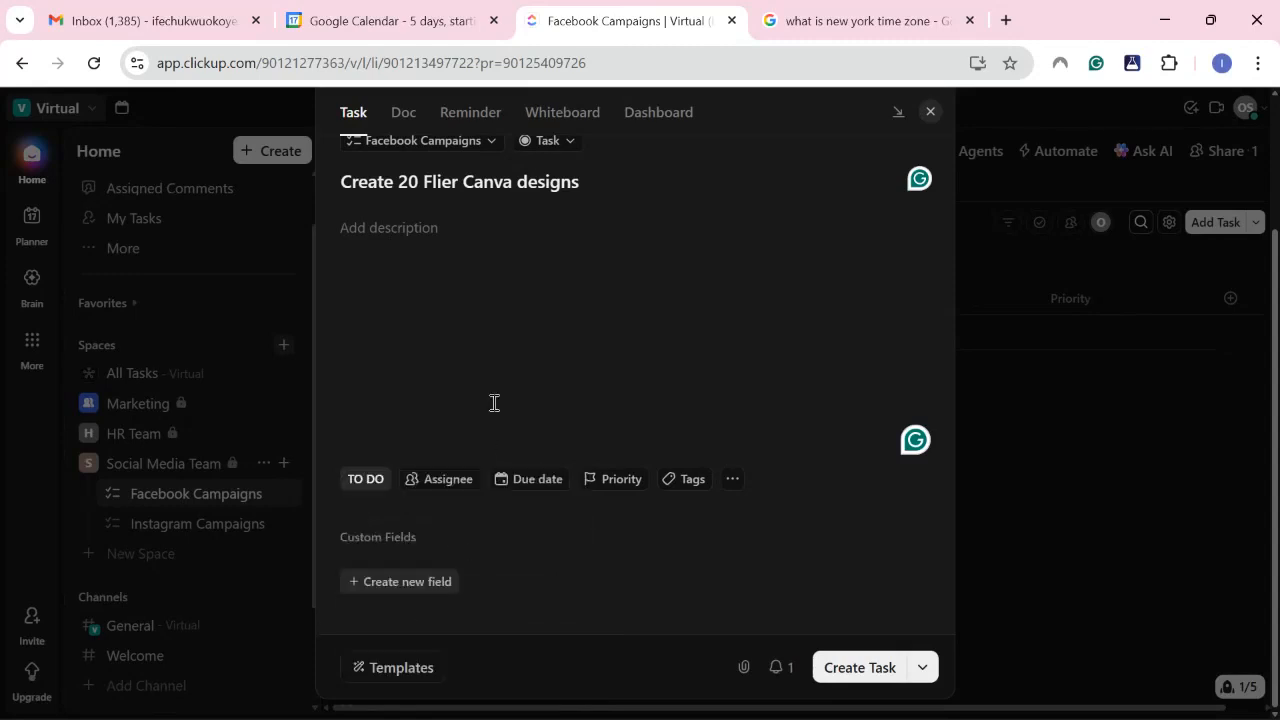
# Step: Assign the new task to yourself using the Me option
pyautogui.click(433, 484)
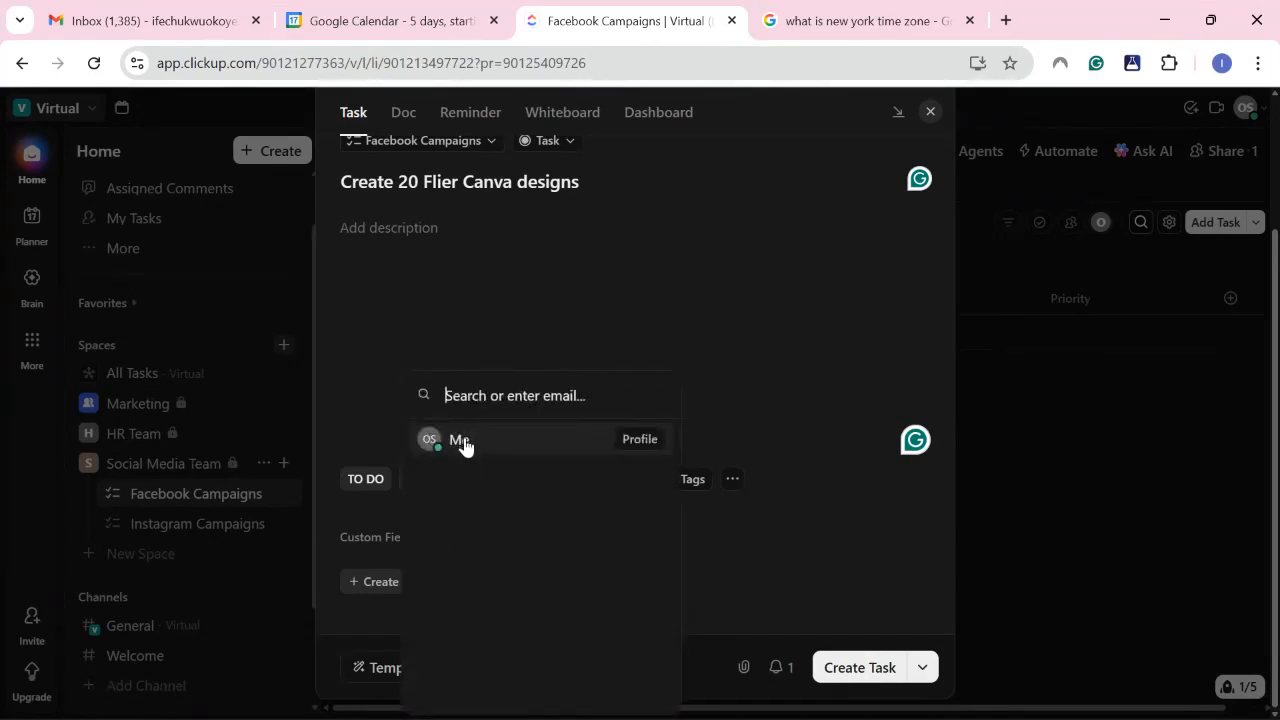
pyautogui.click(469, 377)
pyautogui.click(456, 479)
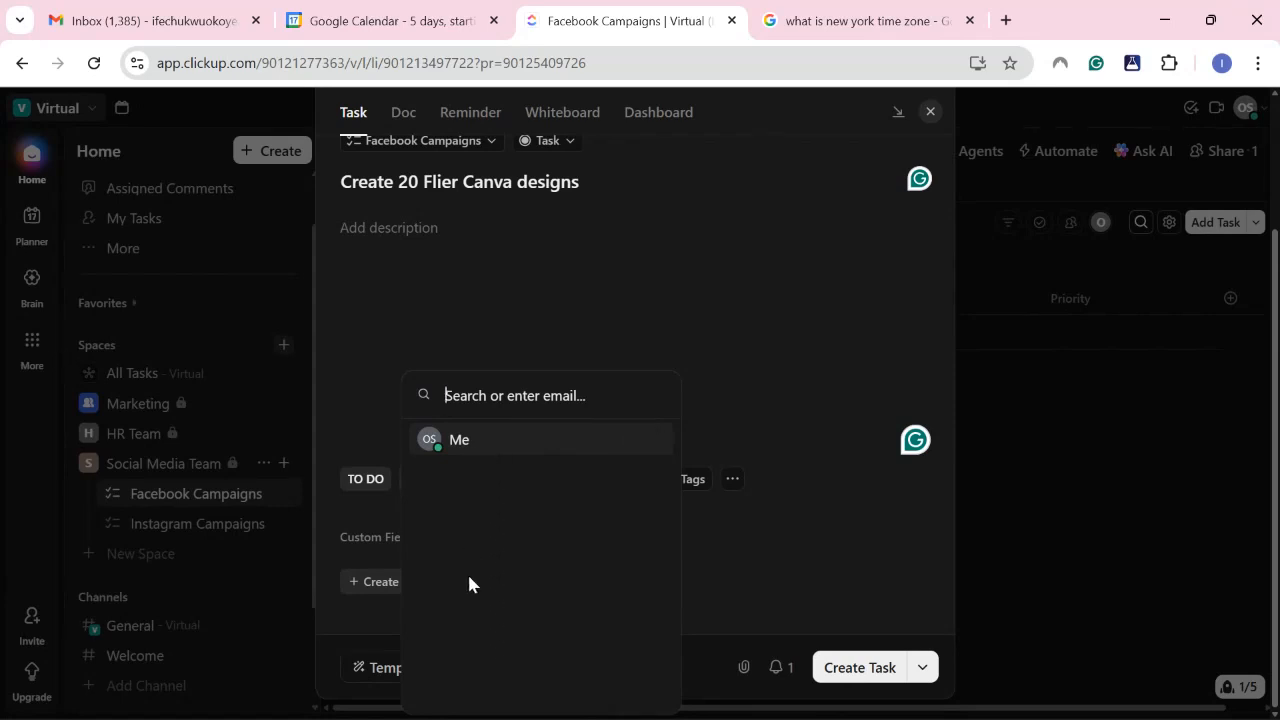
pyautogui.click(488, 451)
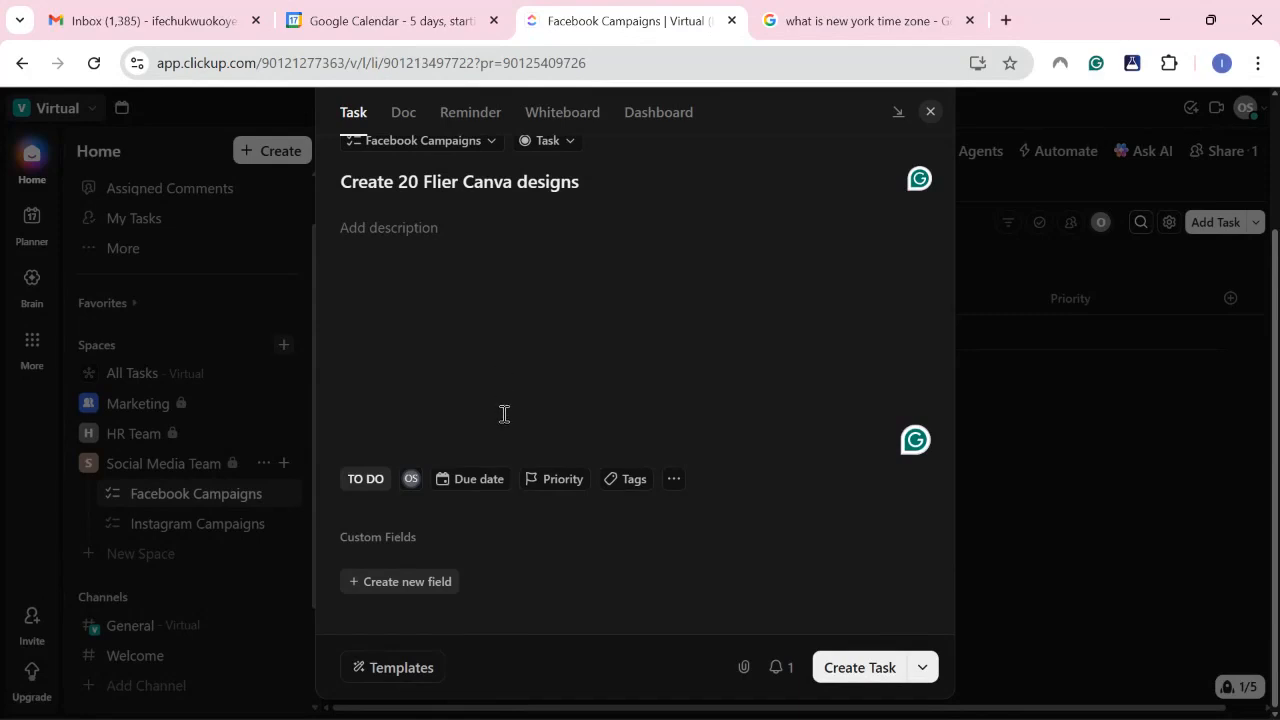
# Step: Set the new task's due date to Wednesday, 22 October 2025, without a start date
pyautogui.click(471, 487)
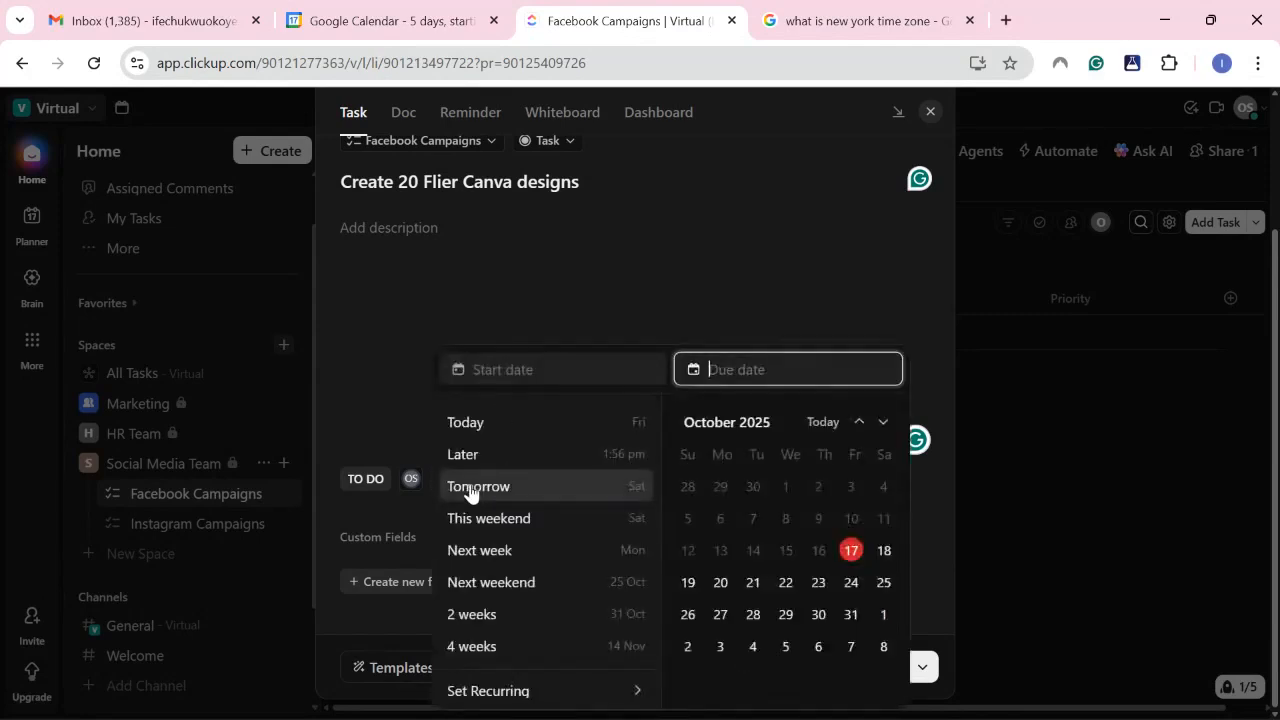
pyautogui.click(785, 583)
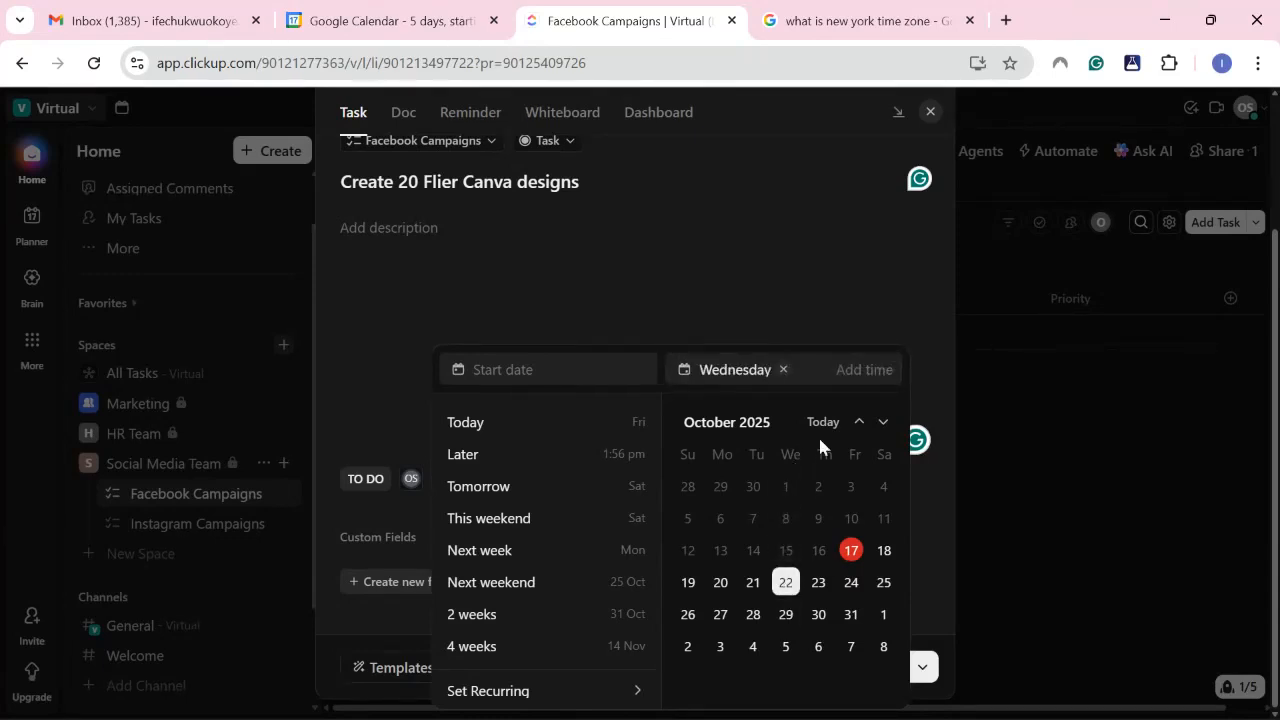
pyautogui.click(836, 296)
# Step: Set the new task's priority to Normal and check the tag options without adding a tag
pyautogui.click(544, 486)
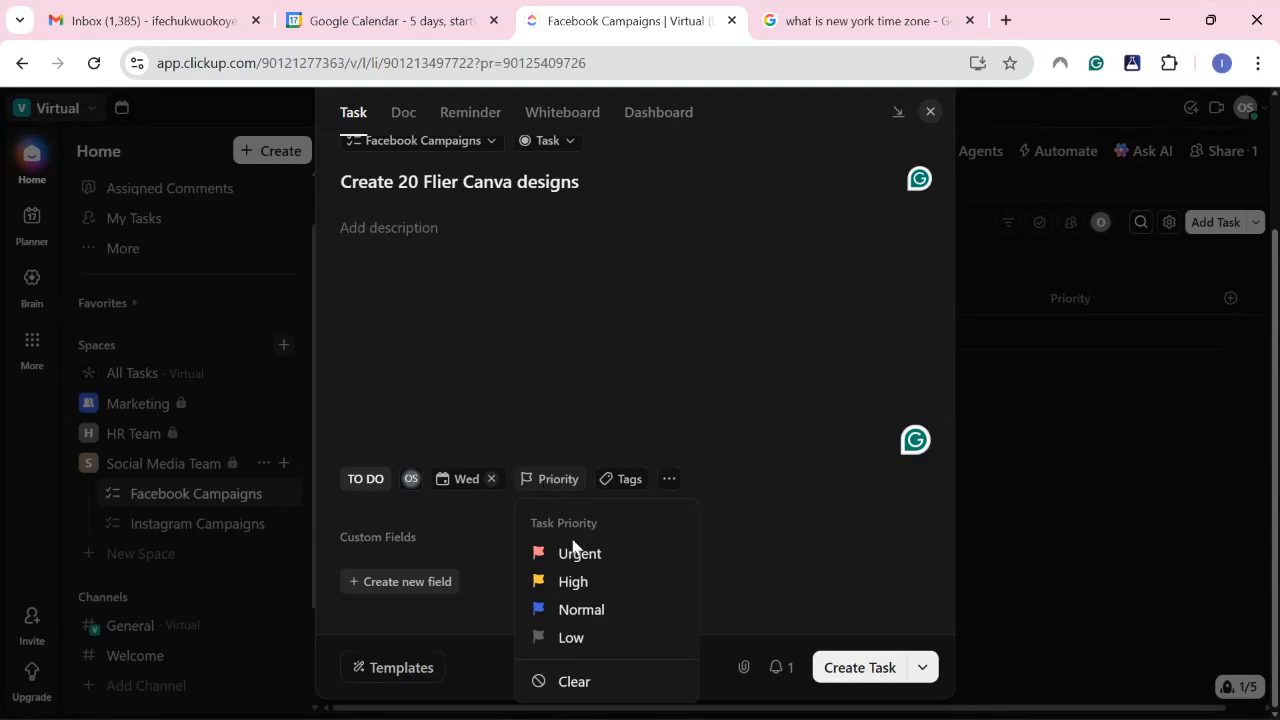
pyautogui.click(597, 611)
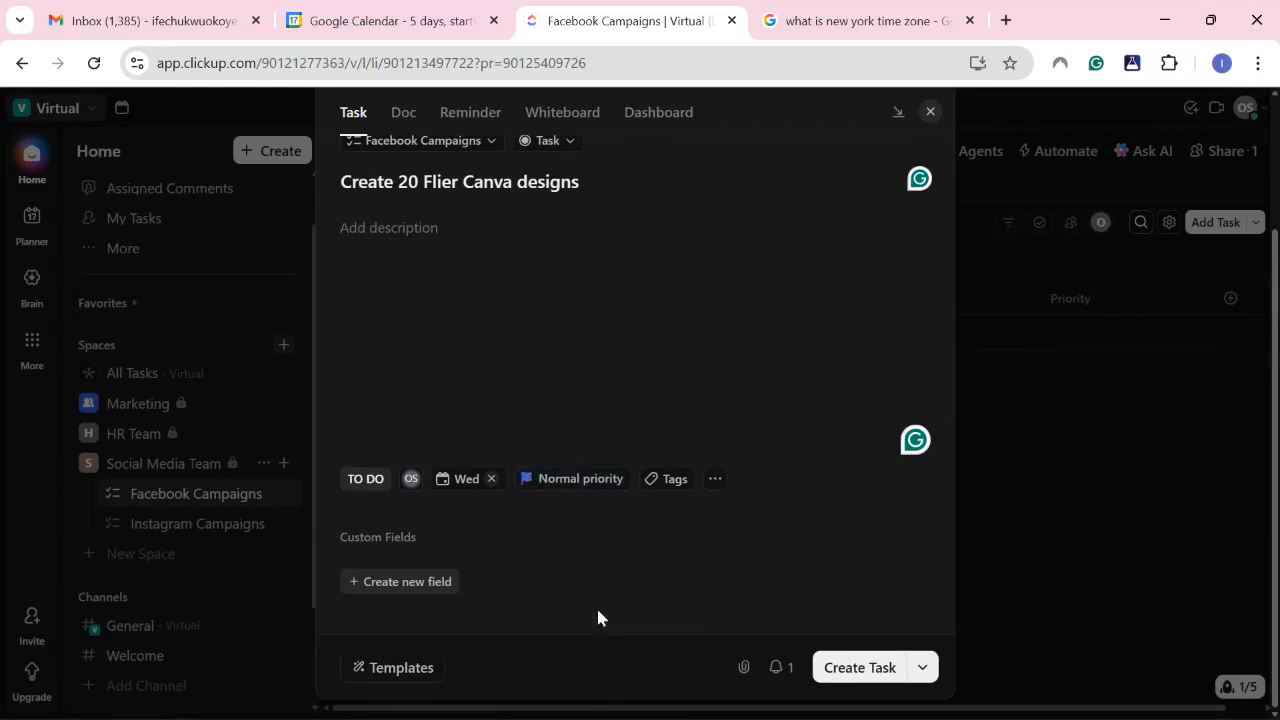
pyautogui.click(674, 481)
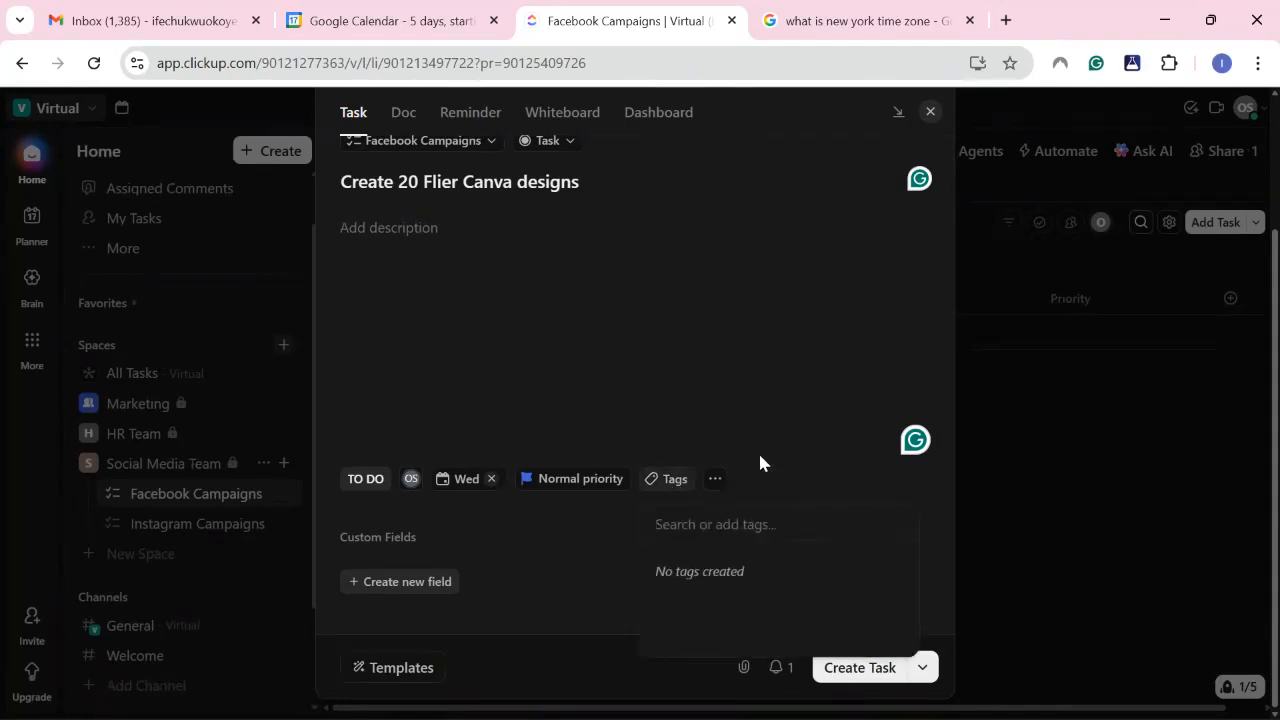
pyautogui.click(740, 492)
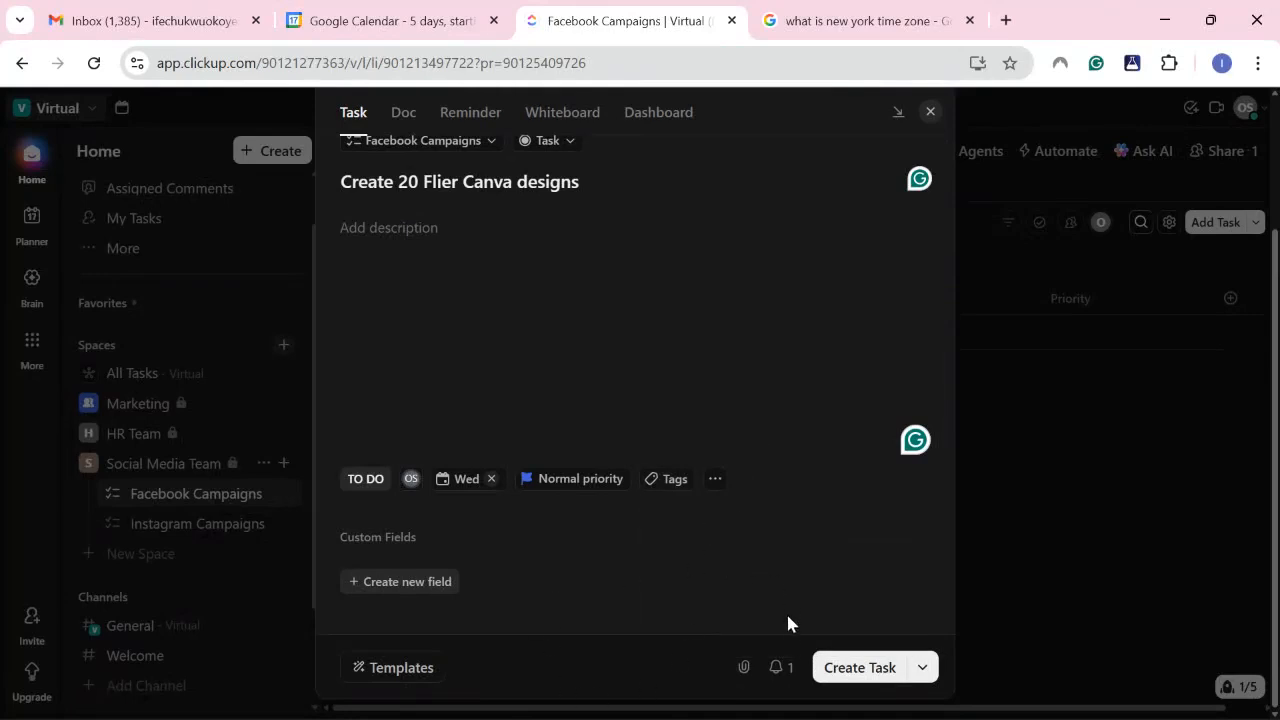